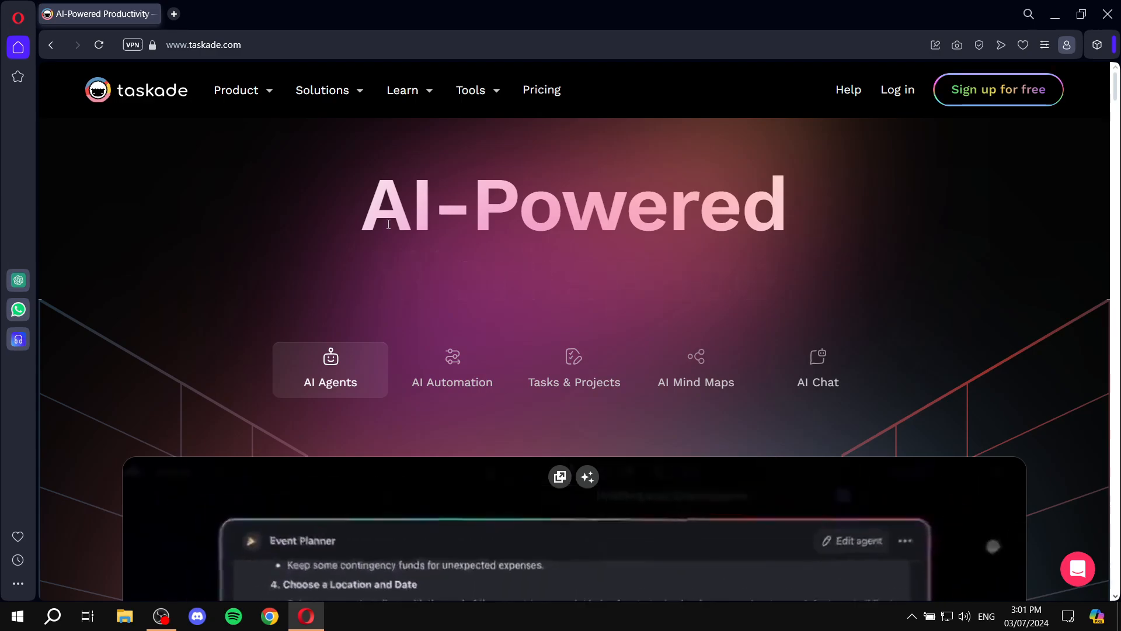
{"action": "mouse_move", "coordinate": [366, 210]}
{"action": "left_mouse_down"}
{"action": "mouse_move", "coordinate": [622, 221]}
{"action": "mouse_move", "coordinate": [804, 264]}
{"action": "left_mouse_up"}
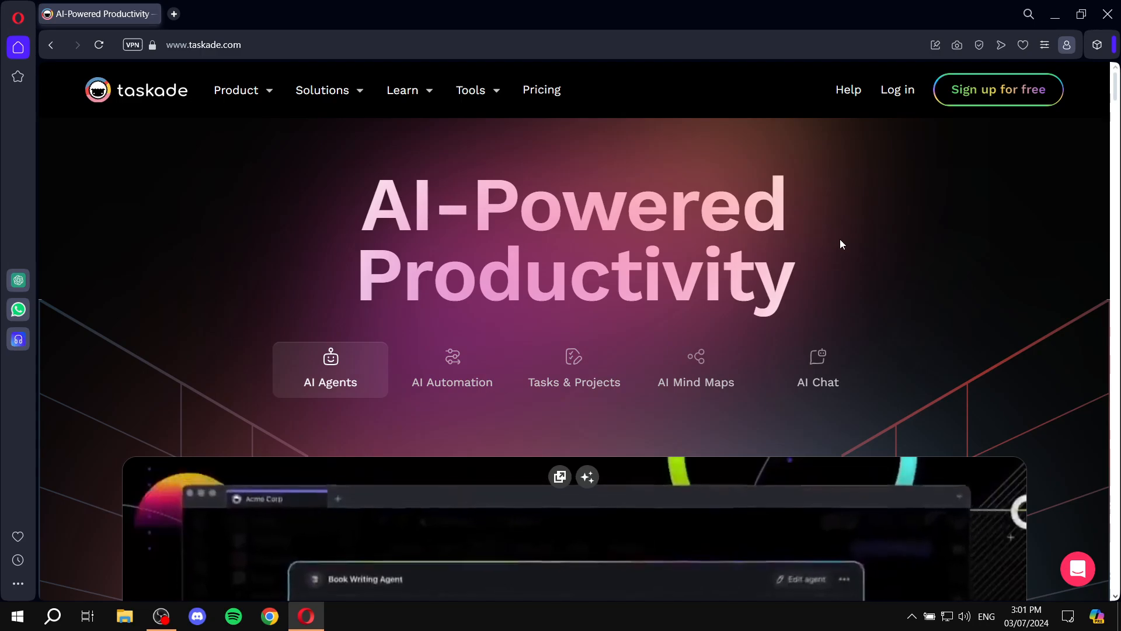
{"action": "left_click", "coordinate": [340, 217]}
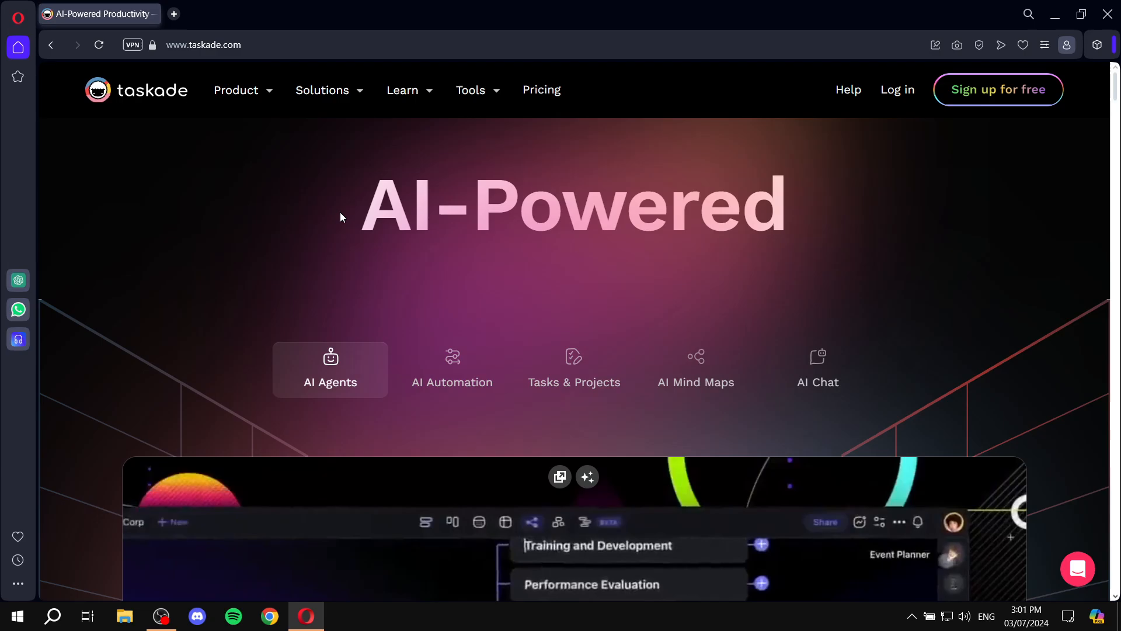
{"action": "scroll", "coordinate": [315, 227], "scroll_direction": "down", "scroll_amount": 1}
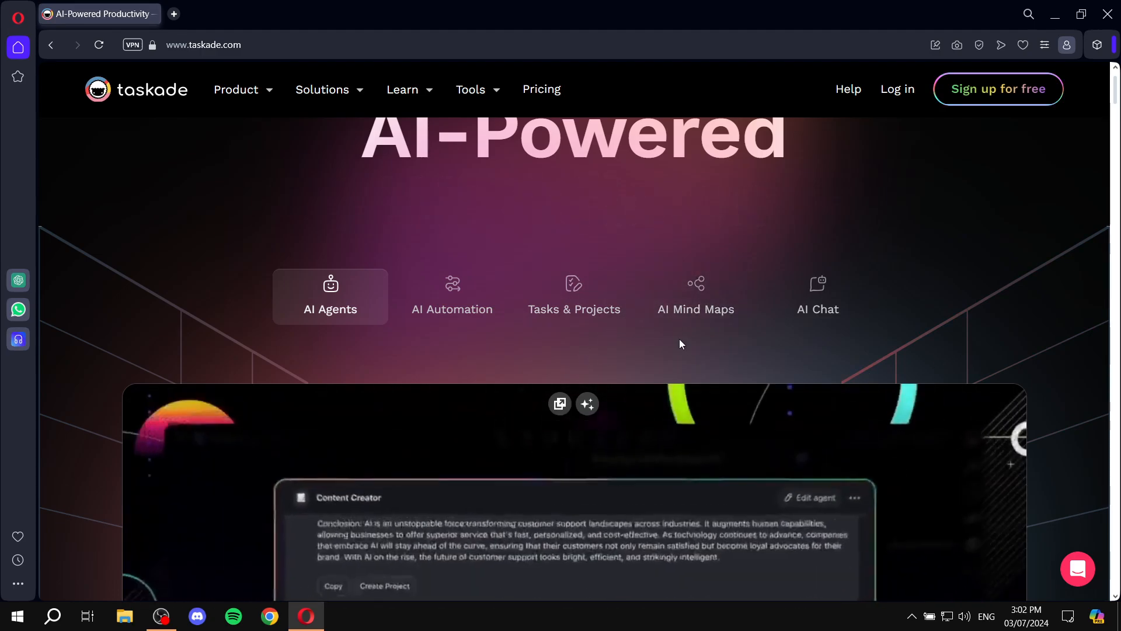
{"action": "scroll", "coordinate": [812, 226], "scroll_direction": "up", "scroll_amount": 1}
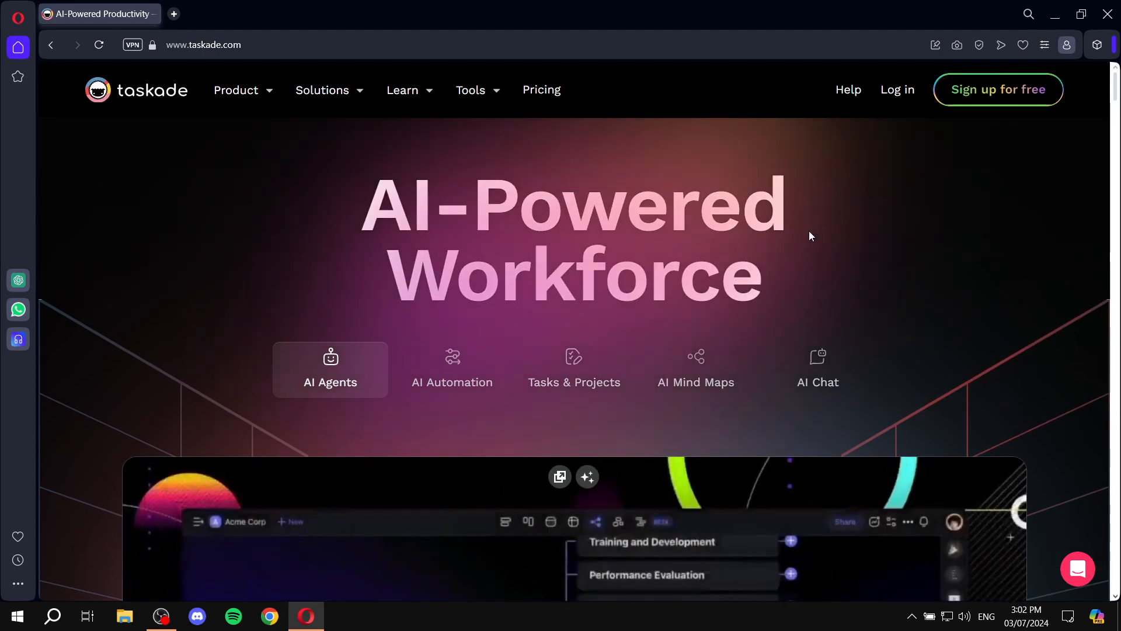
{"action": "left_click_drag", "start_coordinate": [809, 229], "coordinate": [344, 217]}
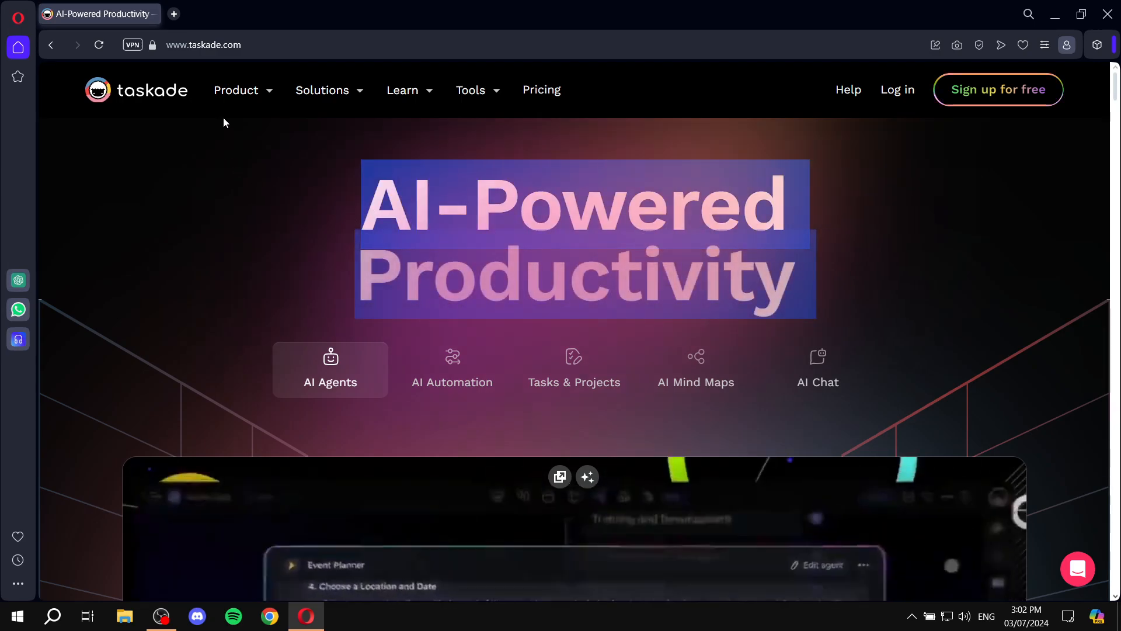
{"action": "left_click", "coordinate": [337, 203]}
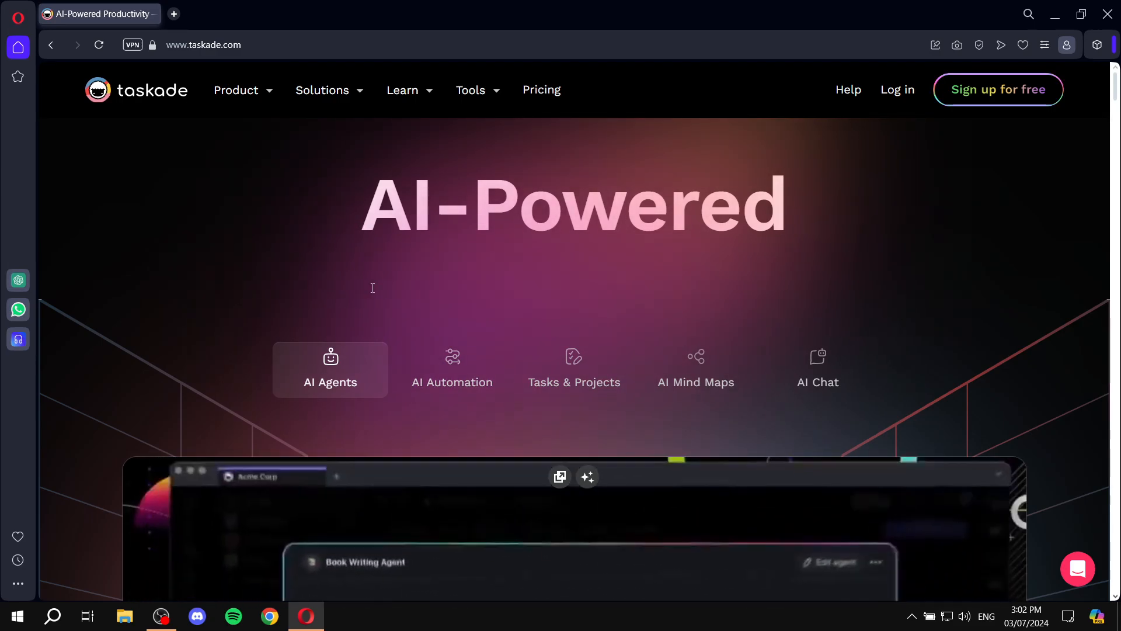
{"action": "left_click_drag", "start_coordinate": [349, 205], "coordinate": [928, 225]}
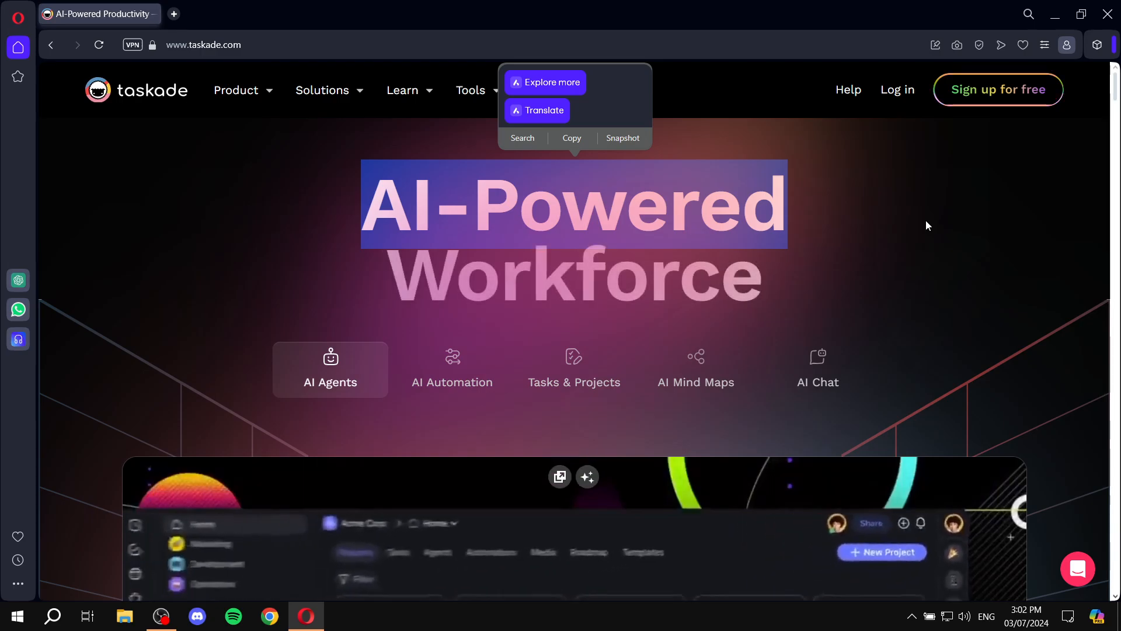
{"action": "left_click", "coordinate": [927, 222]}
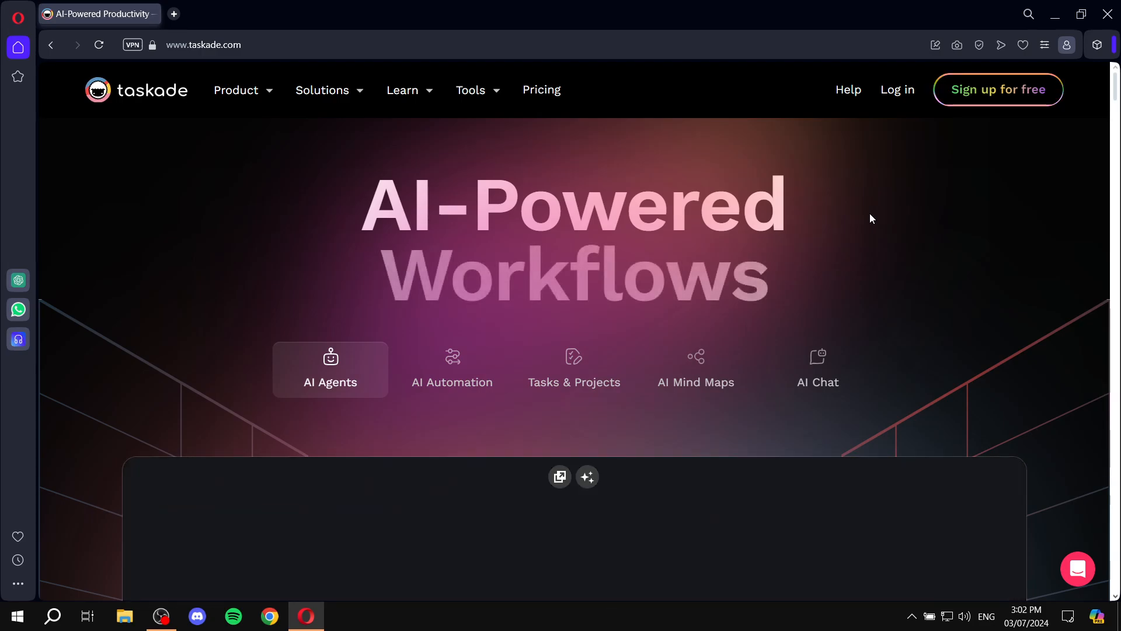
{"action": "left_click_drag", "start_coordinate": [802, 216], "coordinate": [273, 215]}
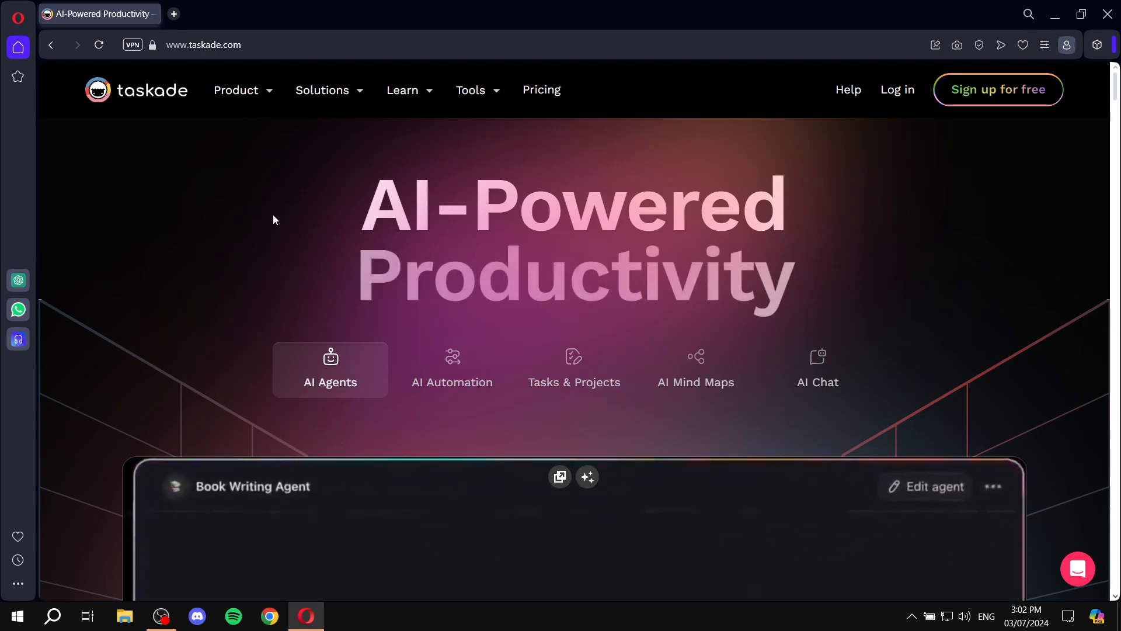
- Open the Taskade pricing page and review the features included in the Free plan
{"action": "left_click", "coordinate": [542, 91]}
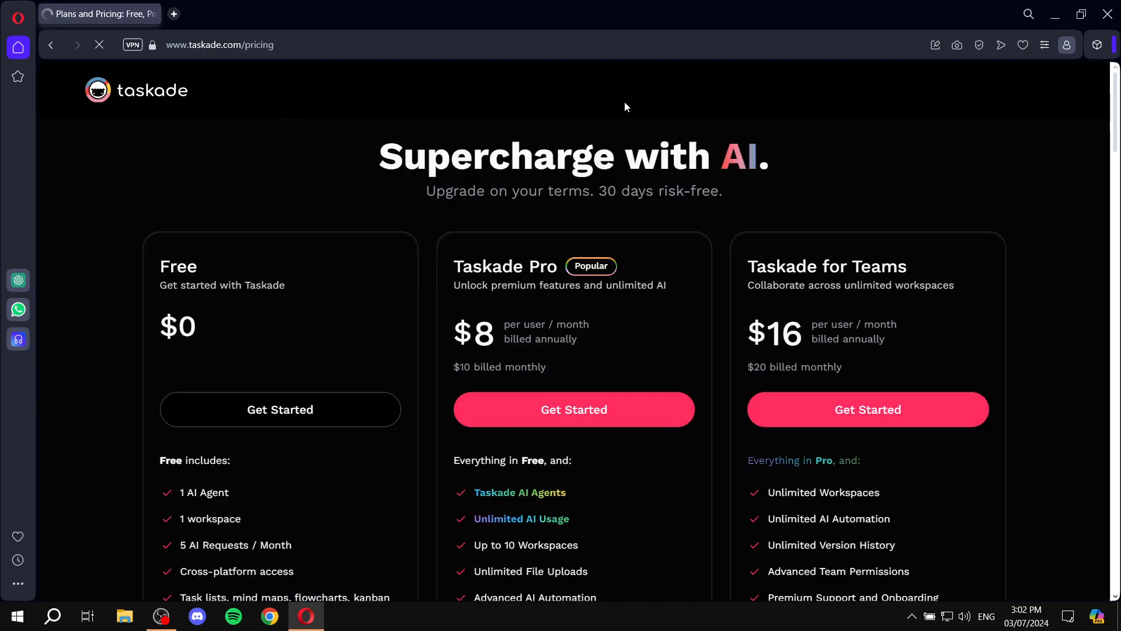
{"action": "scroll", "coordinate": [654, 149], "scroll_direction": "down", "scroll_amount": 3}
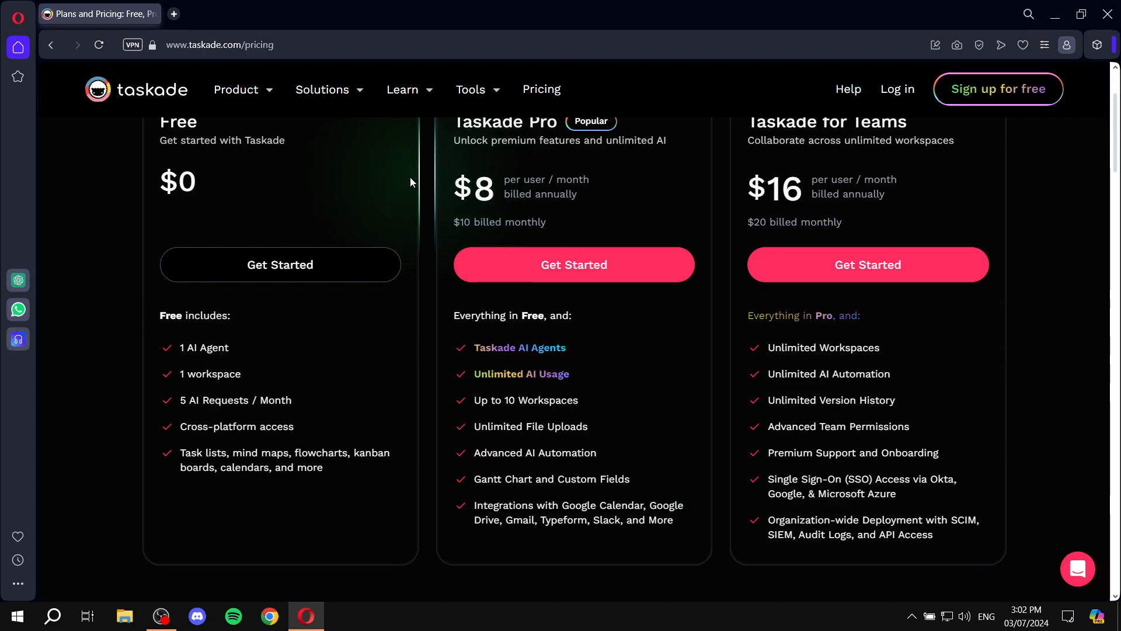
{"action": "scroll", "coordinate": [351, 205], "scroll_direction": "up", "scroll_amount": 3}
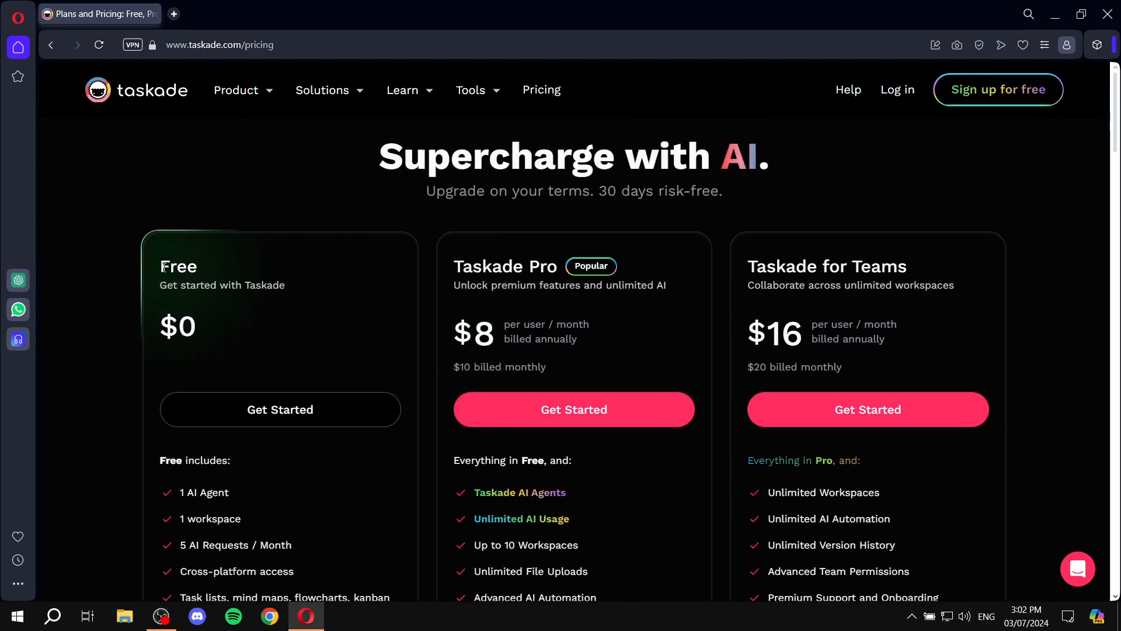
{"action": "left_click_drag", "start_coordinate": [158, 259], "coordinate": [297, 289]}
{"action": "left_click", "coordinate": [297, 289]}
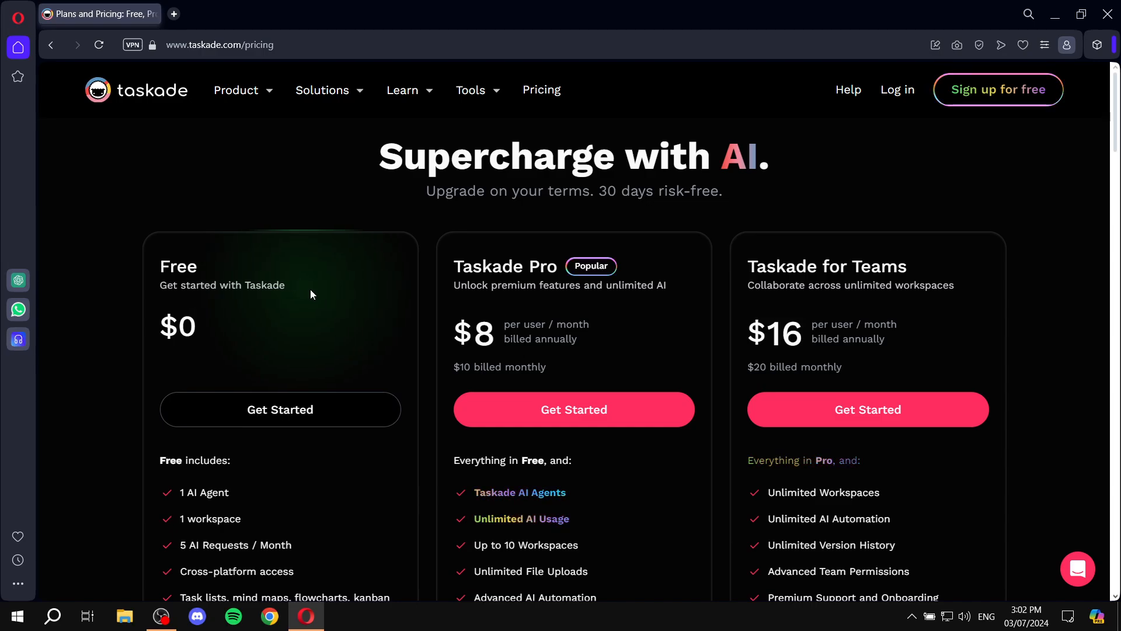
{"action": "scroll", "coordinate": [336, 284], "scroll_direction": "down", "scroll_amount": 1}
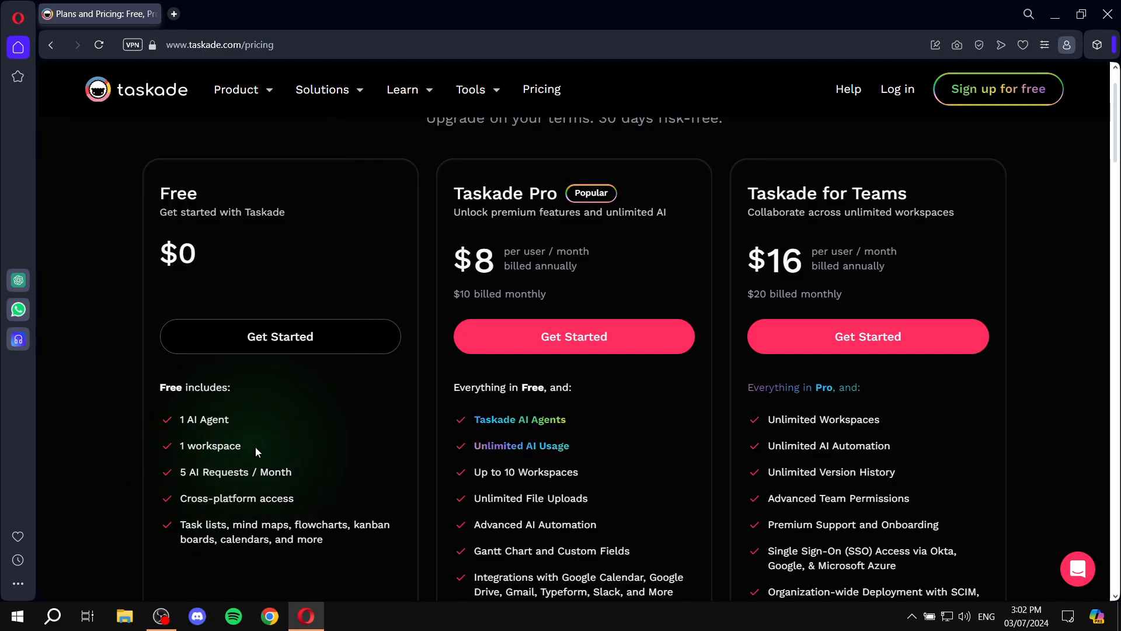
{"action": "left_click_drag", "start_coordinate": [256, 447], "coordinate": [179, 446]}
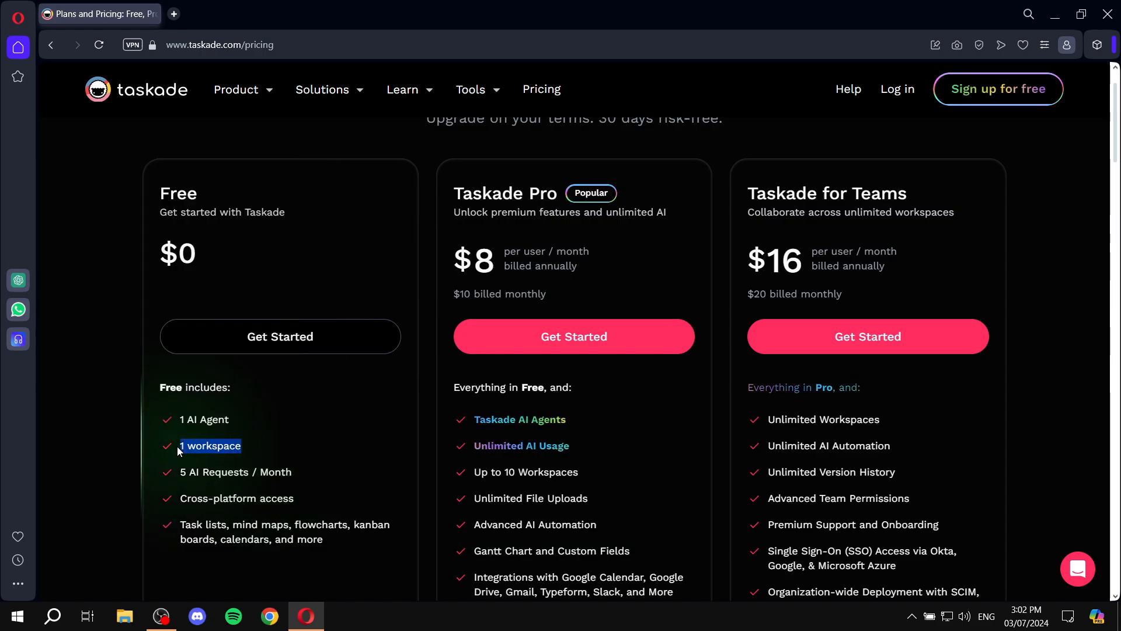
{"action": "left_click", "coordinate": [297, 444]}
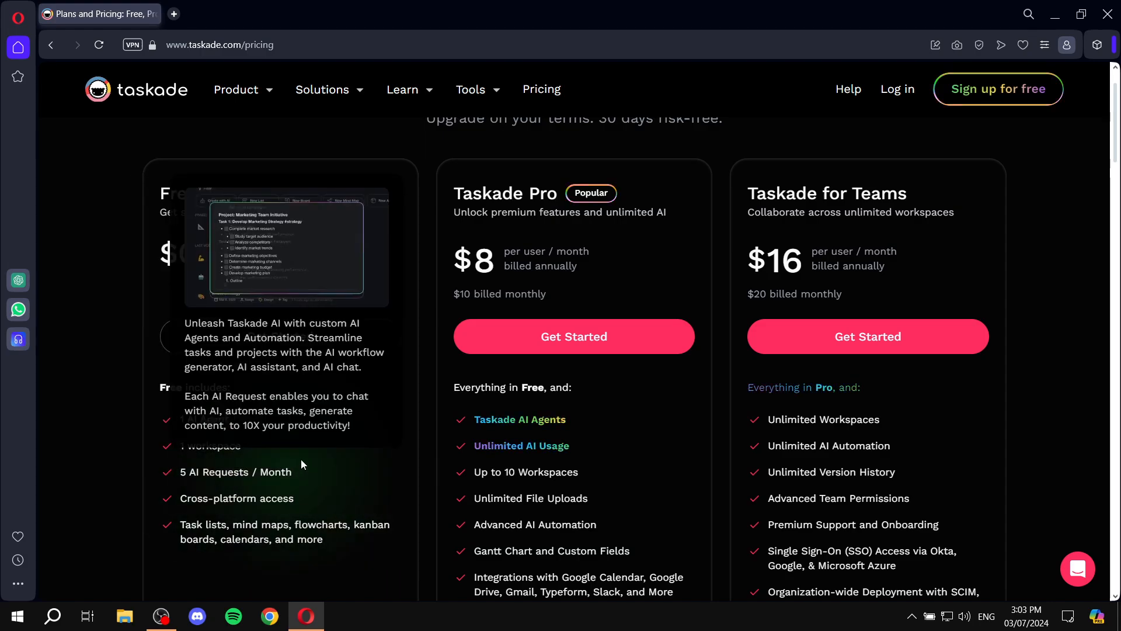
{"action": "mouse_move", "coordinate": [346, 523]}
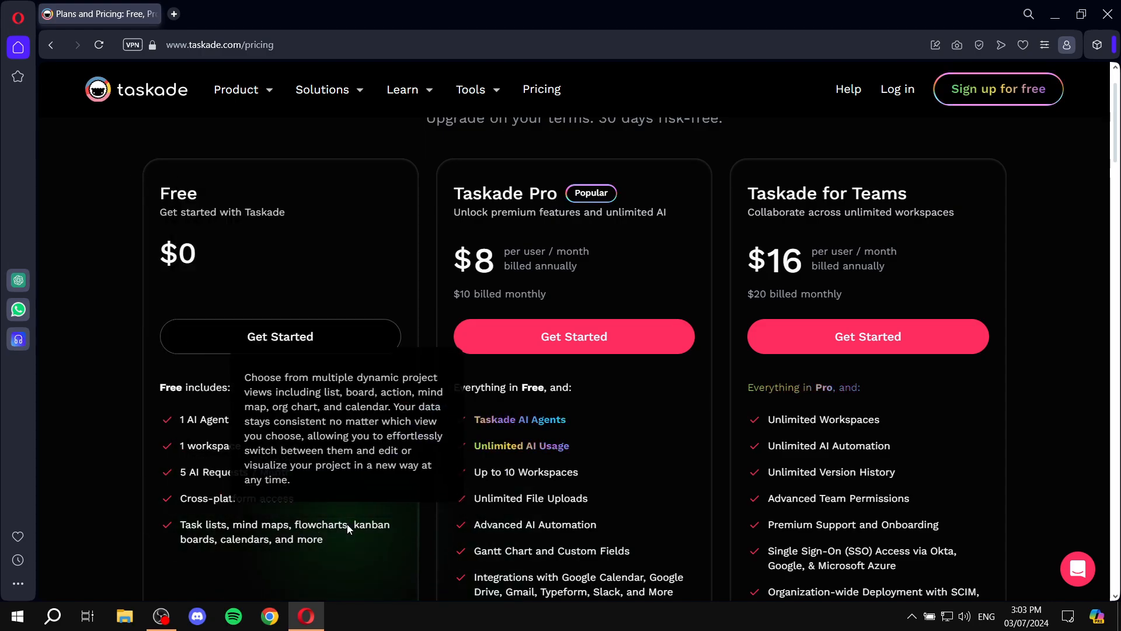
{"action": "scroll", "coordinate": [322, 528], "scroll_direction": "up", "scroll_amount": 1}
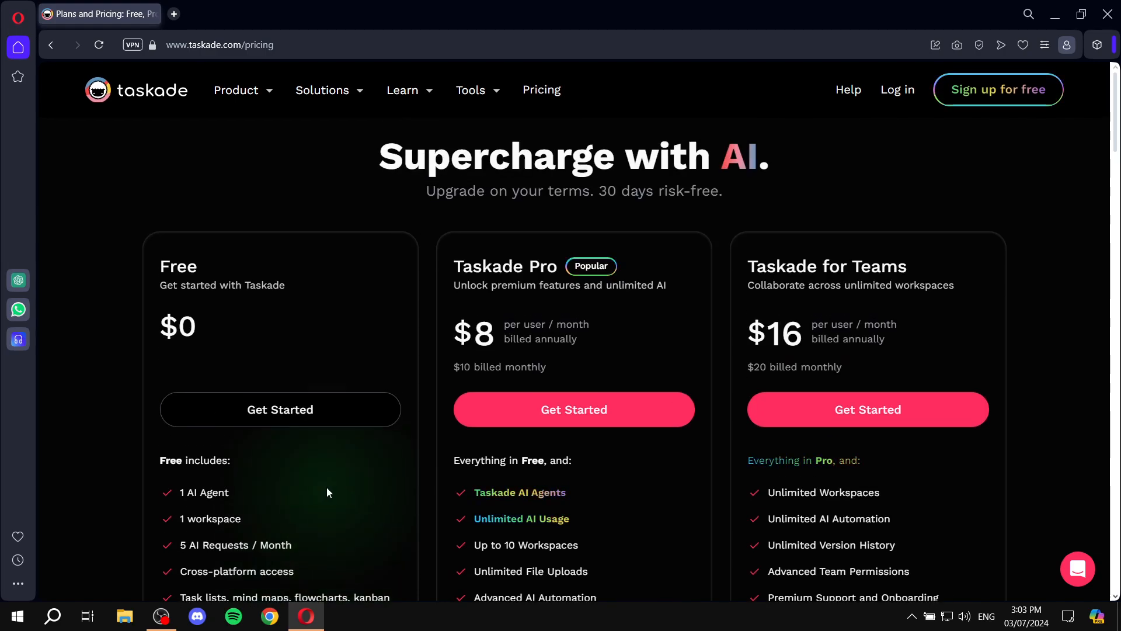
- Compare the Taskade Pro and Taskade for Teams plan features with the Free plan
{"action": "scroll", "coordinate": [345, 478], "scroll_direction": "down", "scroll_amount": 1}
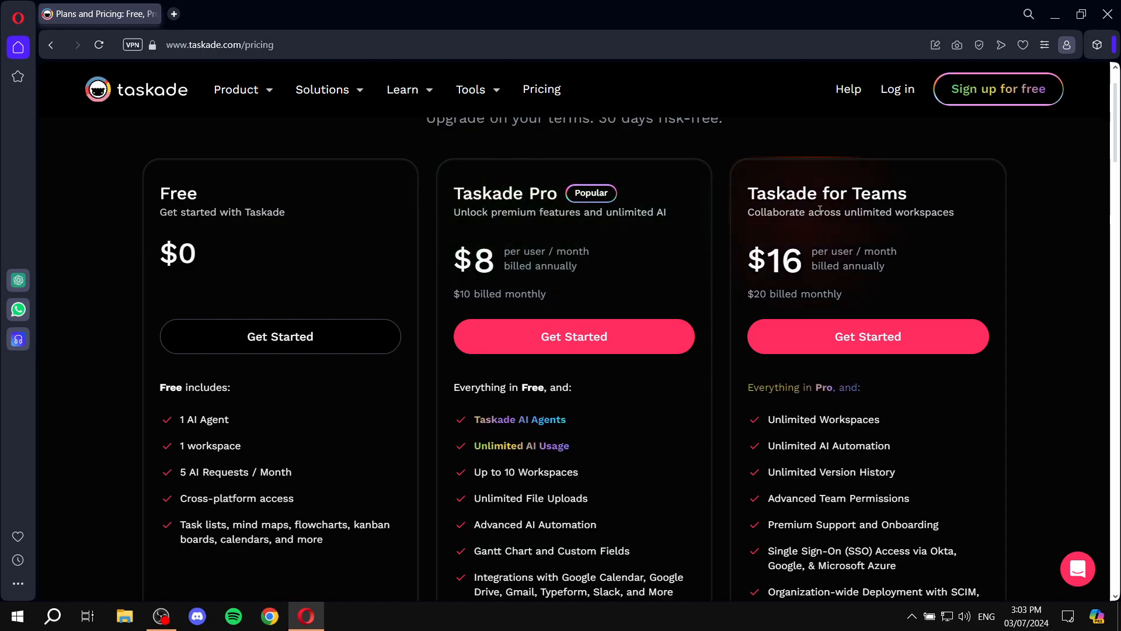
{"action": "scroll", "coordinate": [820, 355], "scroll_direction": "down", "scroll_amount": 2}
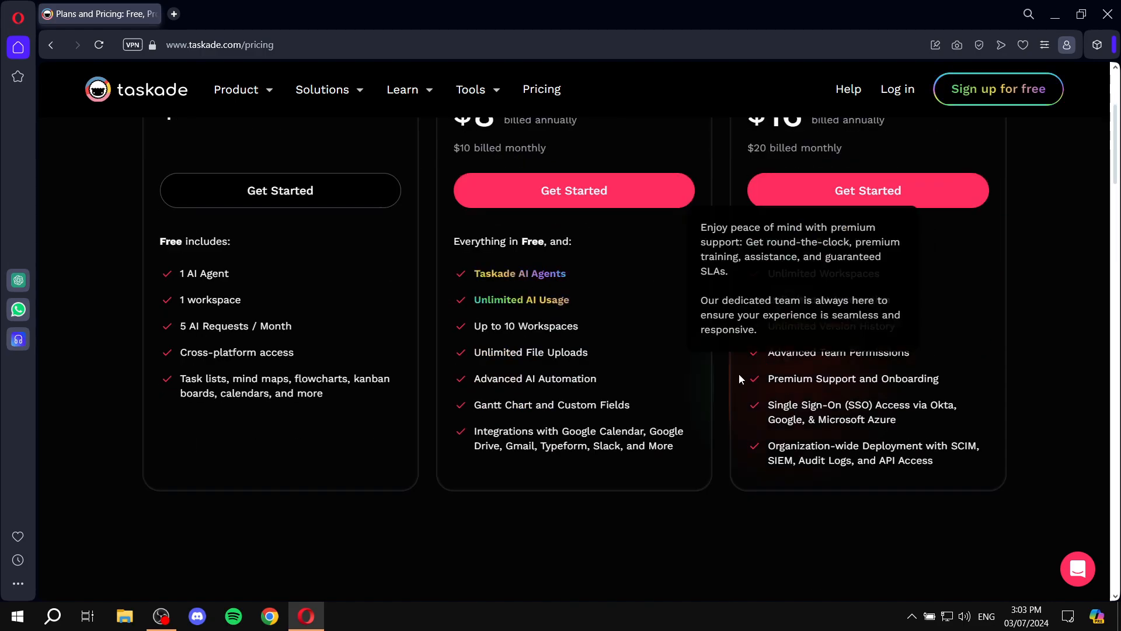
{"action": "scroll", "coordinate": [695, 382], "scroll_direction": "up", "scroll_amount": 2}
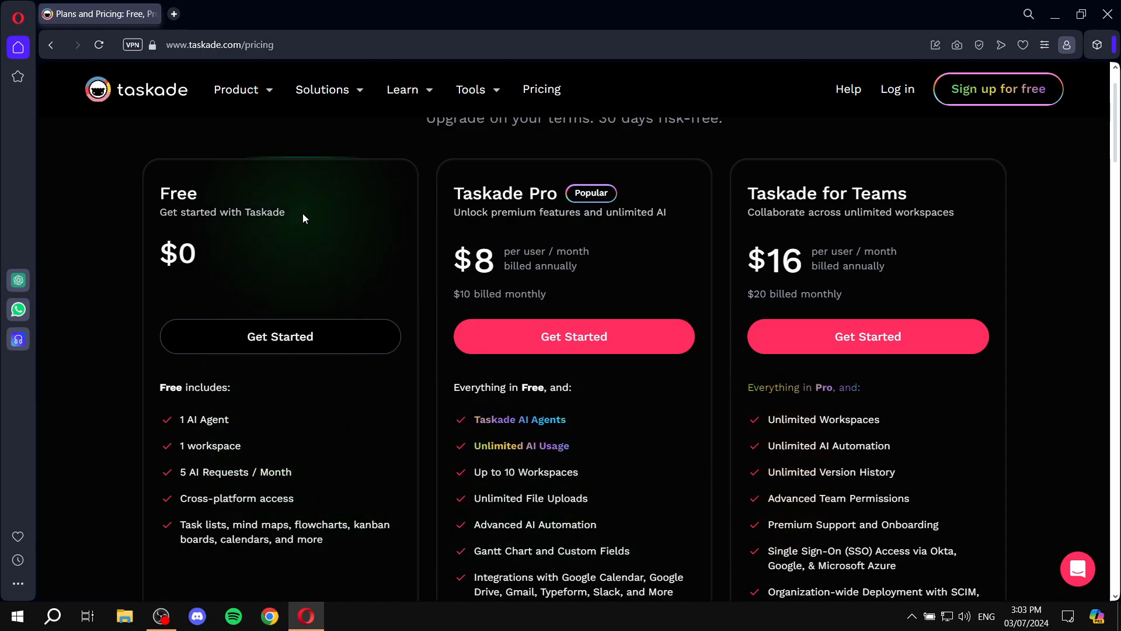
{"action": "left_click_drag", "start_coordinate": [302, 214], "coordinate": [236, 194]}
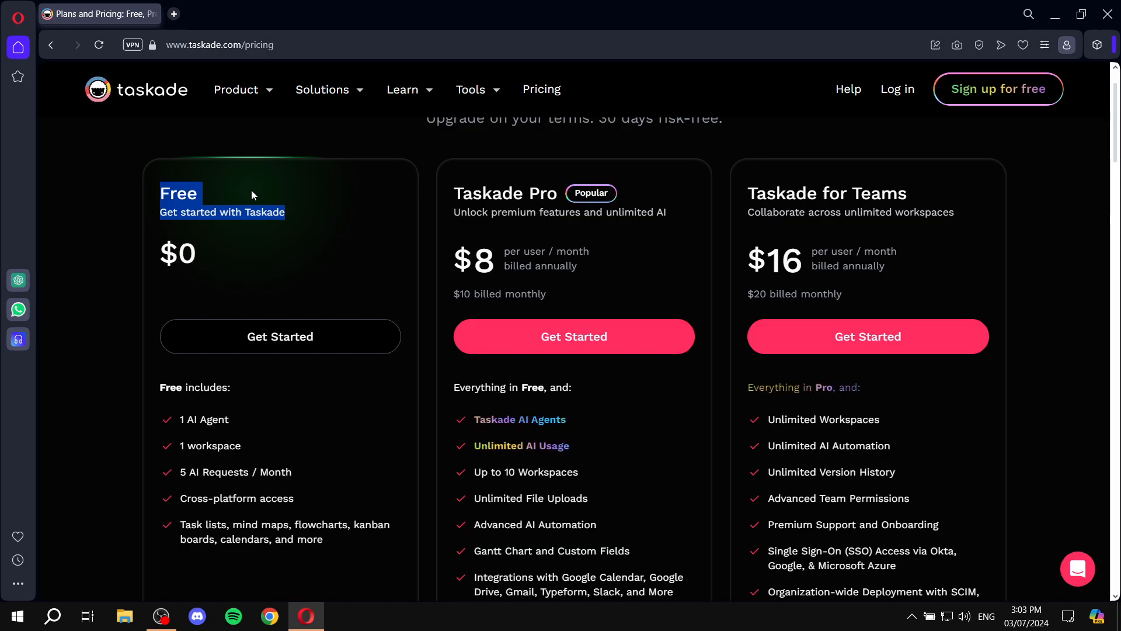
{"action": "left_click", "coordinate": [249, 179]}
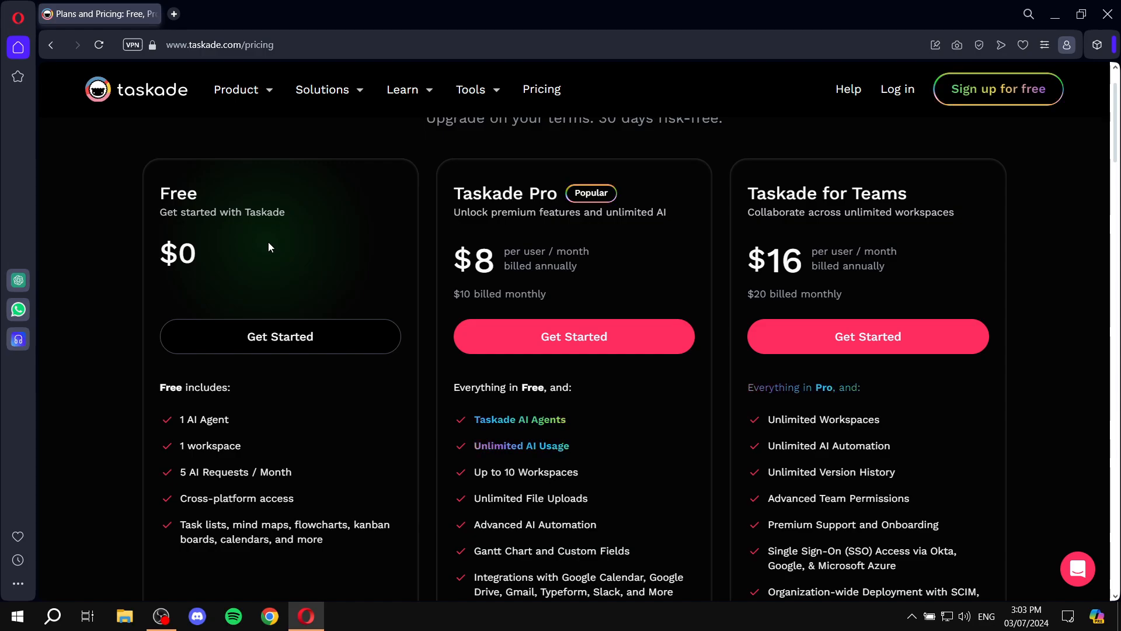
{"action": "scroll", "coordinate": [264, 239], "scroll_direction": "up", "scroll_amount": 1}
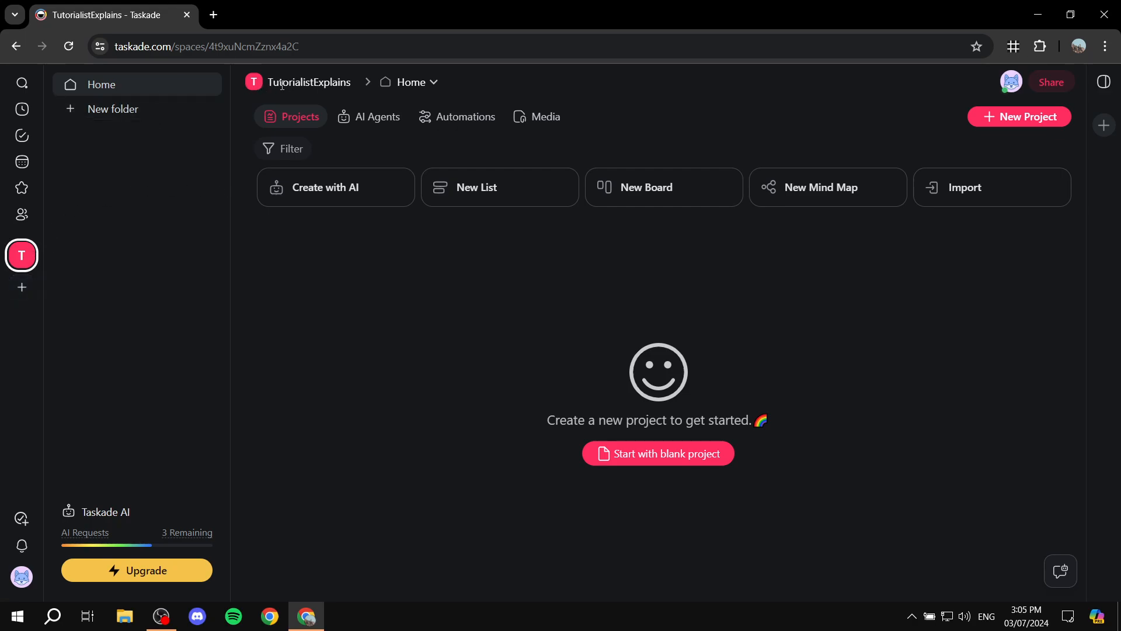
{"action": "left_click_drag", "start_coordinate": [351, 84], "coordinate": [196, 92]}
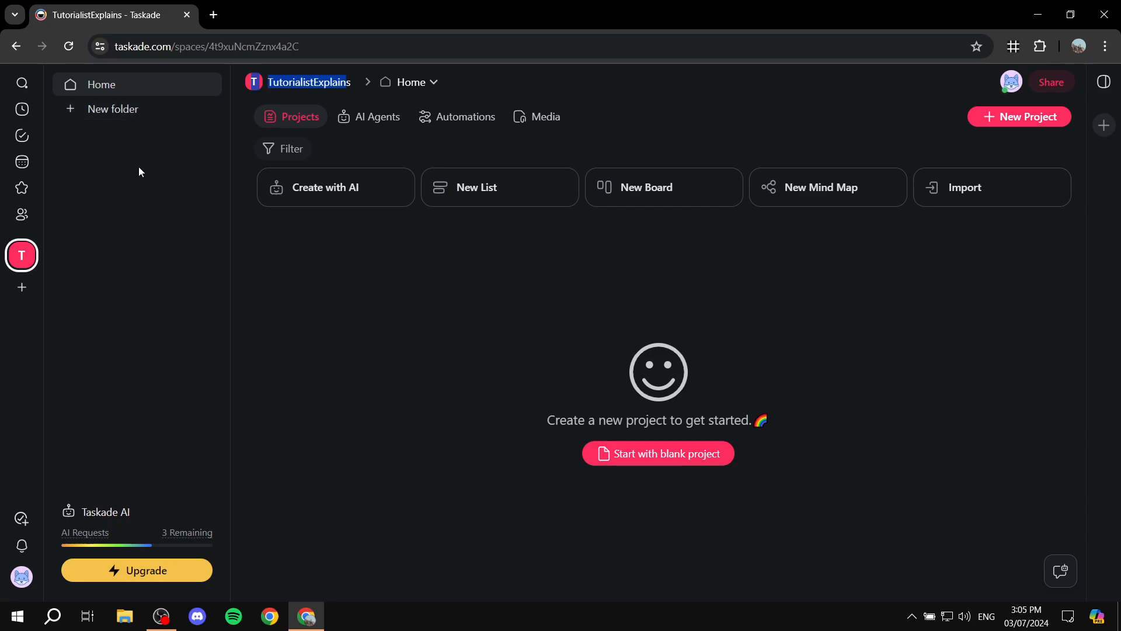
{"action": "left_click", "coordinate": [505, 85]}
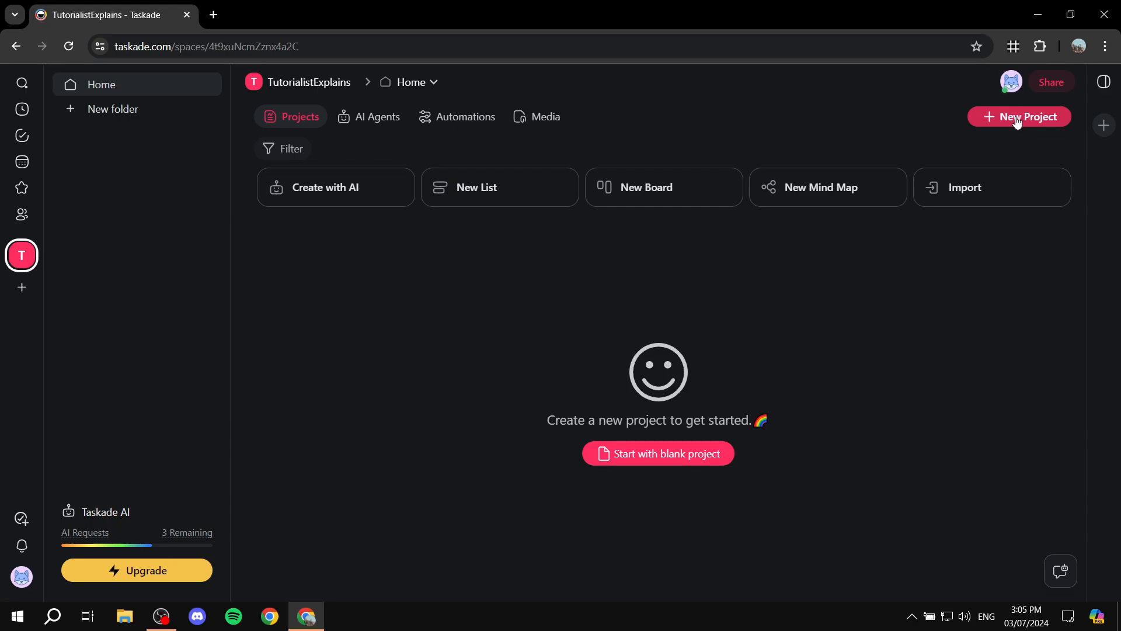
- Create a new blank project in the workspace and name it "Youtube Channel"
{"action": "left_click", "coordinate": [998, 118]}
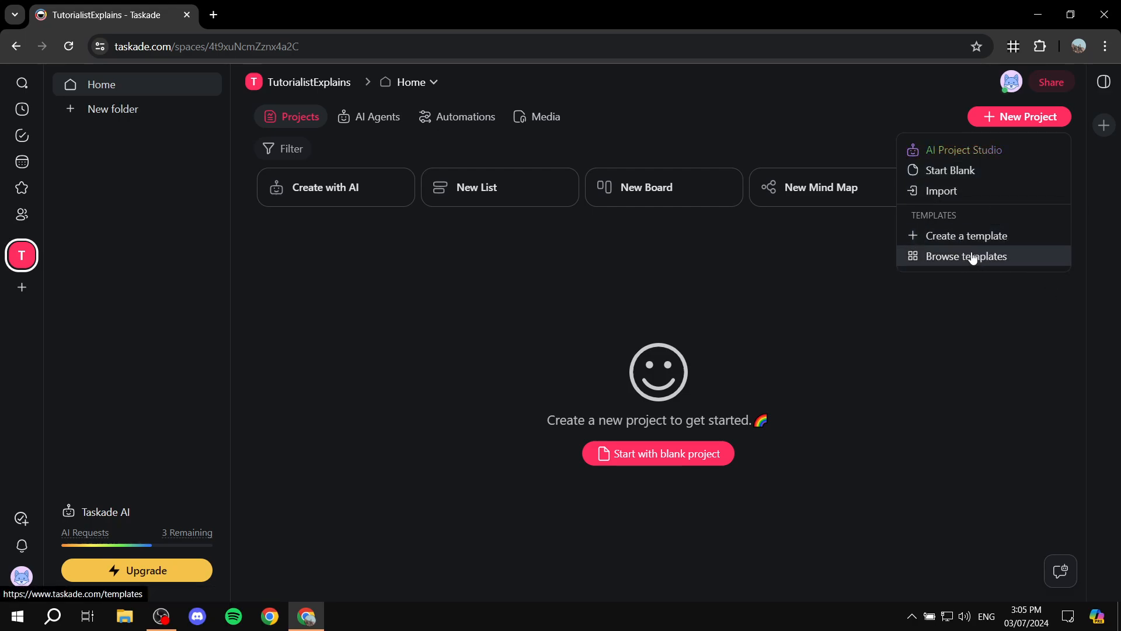
{"action": "left_click", "coordinate": [995, 176]}
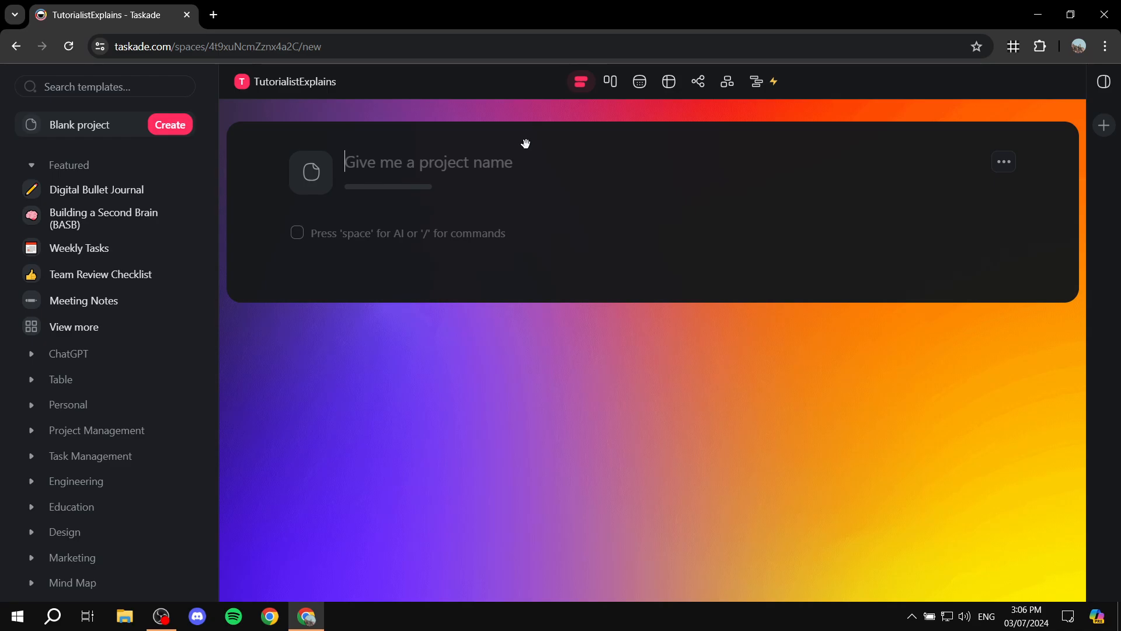
{"action": "type", "text": "Youtube"}
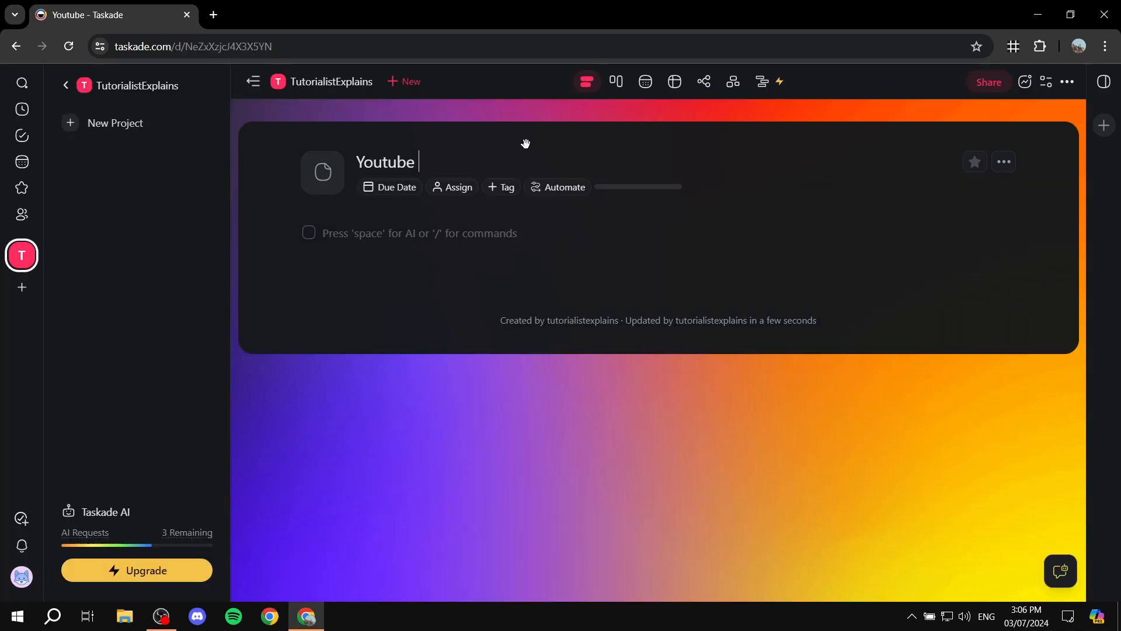
{"action": "type", "text": " Channe"}
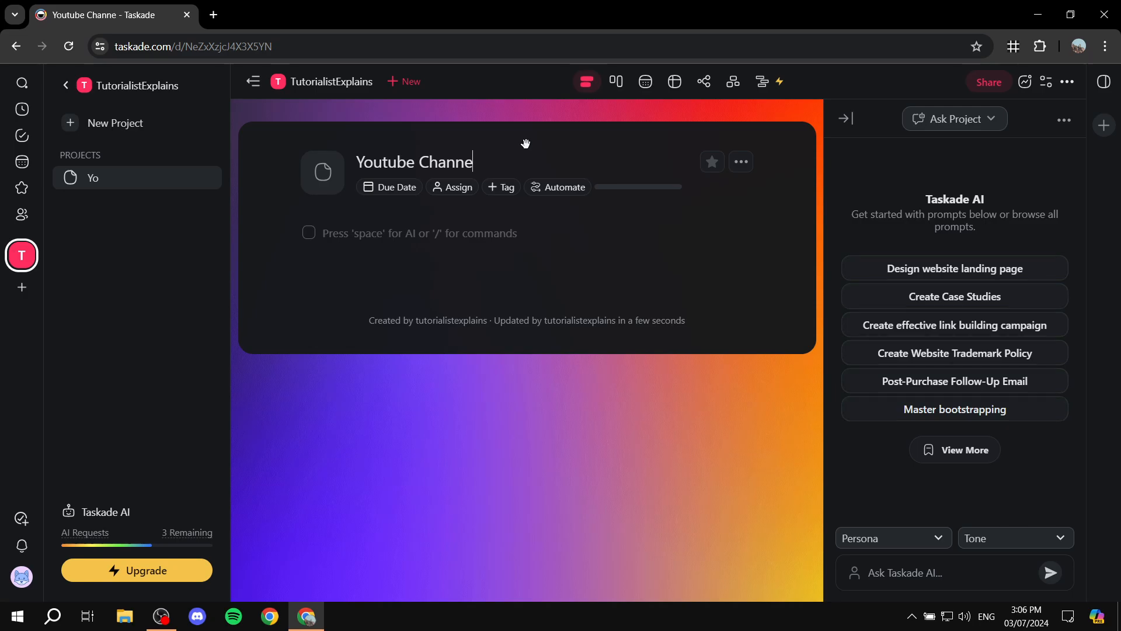
{"action": "type", "text": "l"}
{"action": "left_click_drag", "start_coordinate": [490, 159], "coordinate": [369, 159]}
{"action": "left_click", "coordinate": [501, 158]}
- Hide the Taskade AI chat and enter "Write a script." as the project's first task
{"action": "left_click", "coordinate": [425, 236]}
{"action": "left_click", "coordinate": [845, 119]}
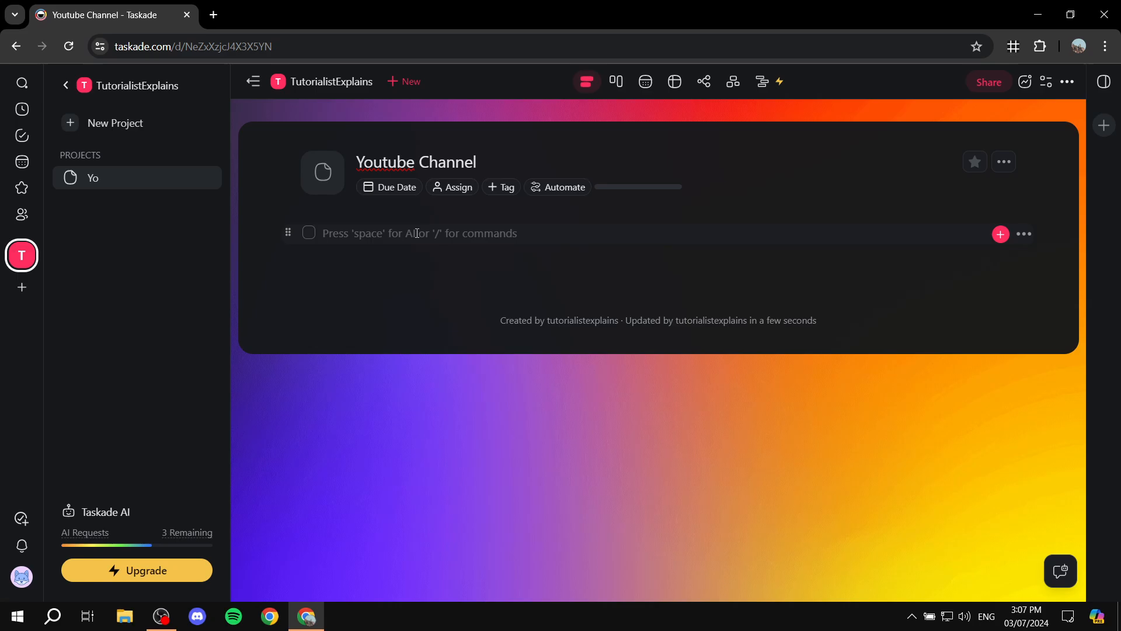
{"action": "type", "text": "Write a"}
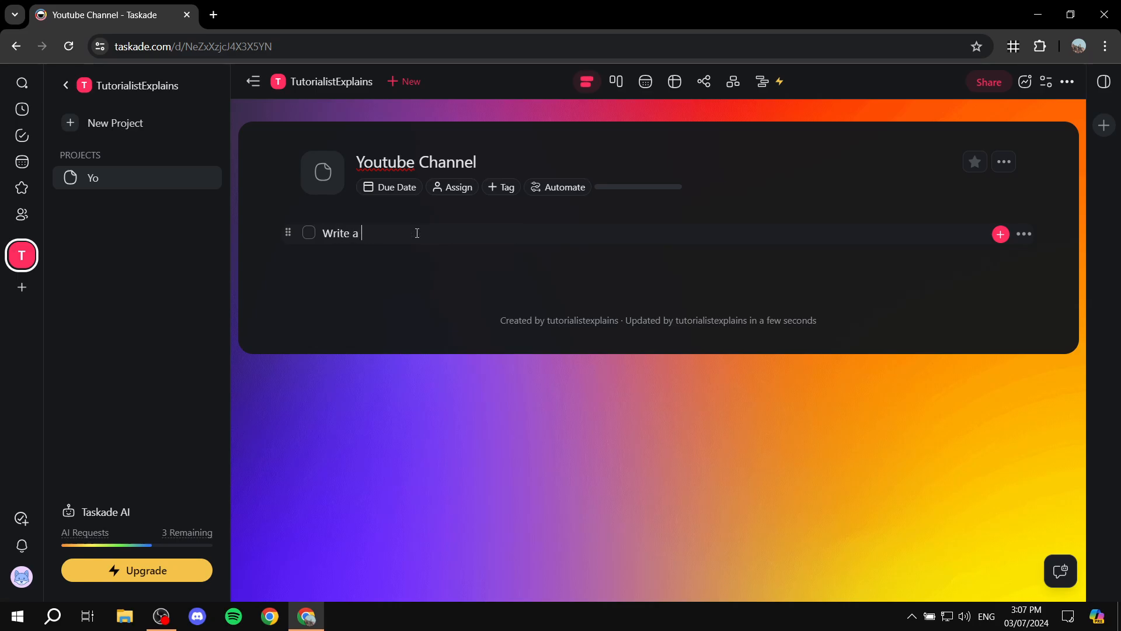
{"action": "type", "text": " script."}
- Mark the whole "Write a script." task text with a golden-yellow underline color
{"action": "left_click_drag", "start_coordinate": [430, 234], "coordinate": [320, 227]}
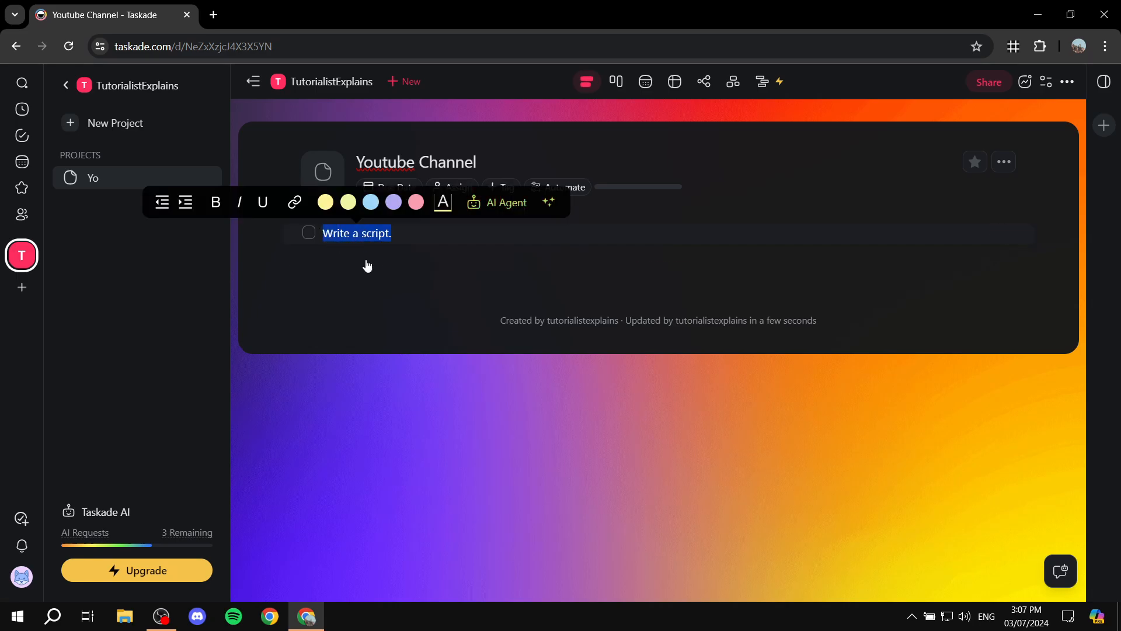
{"action": "left_click", "coordinate": [443, 203]}
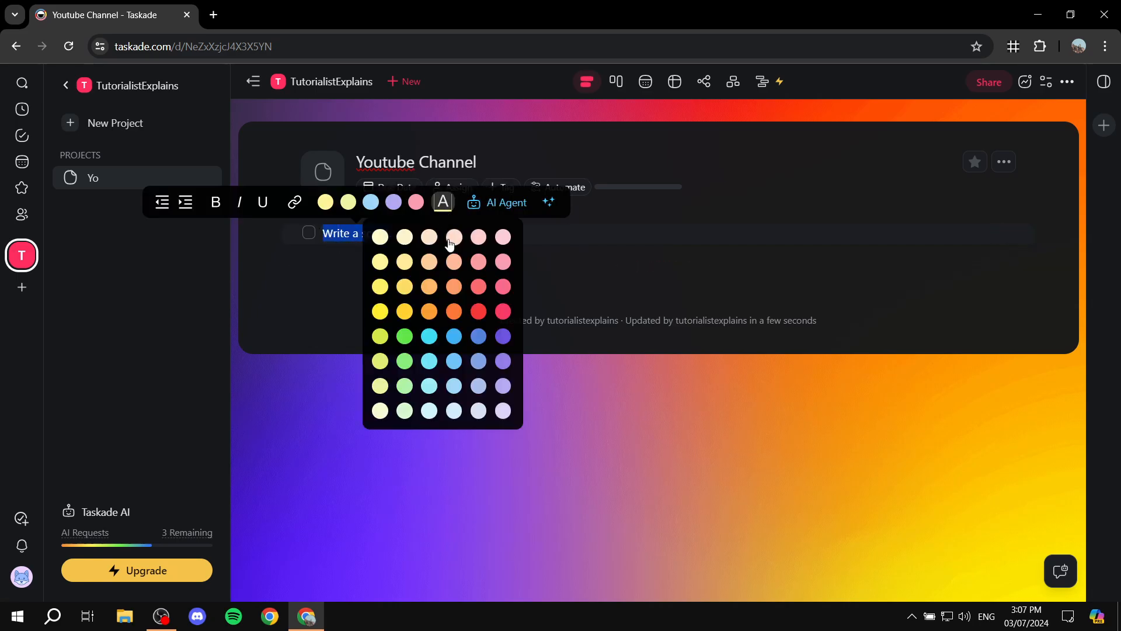
{"action": "left_click", "coordinate": [401, 314]}
{"action": "left_click", "coordinate": [305, 283]}
{"action": "left_click", "coordinate": [419, 278]}
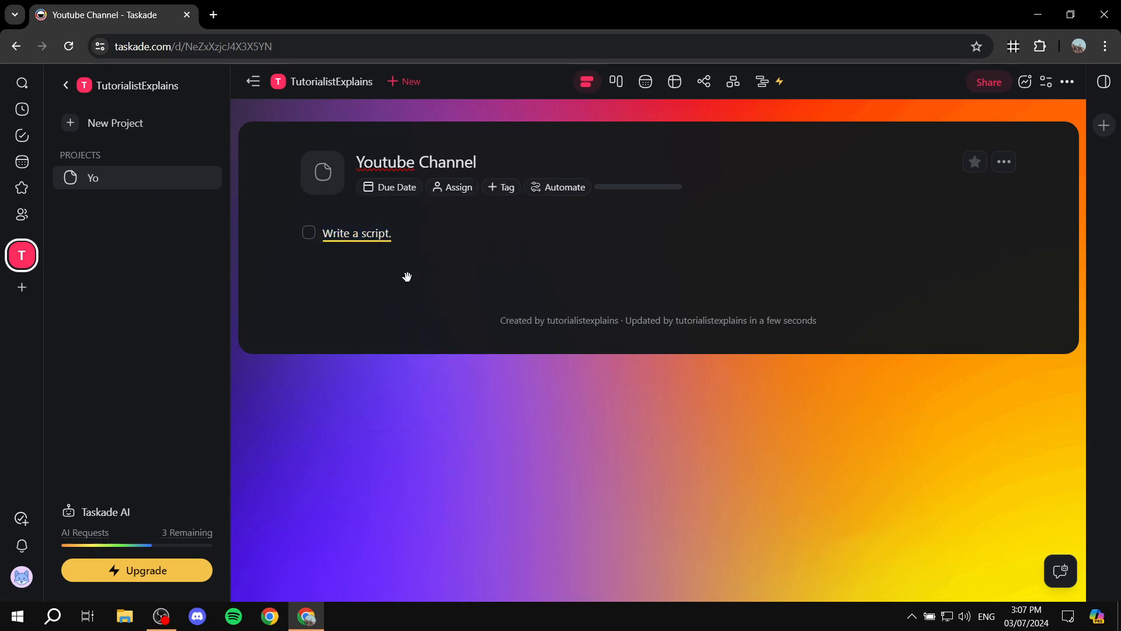
- Make the whole "Write a script." task text bold
{"action": "left_click_drag", "start_coordinate": [420, 237], "coordinate": [318, 234]}
{"action": "left_click", "coordinate": [215, 202]}
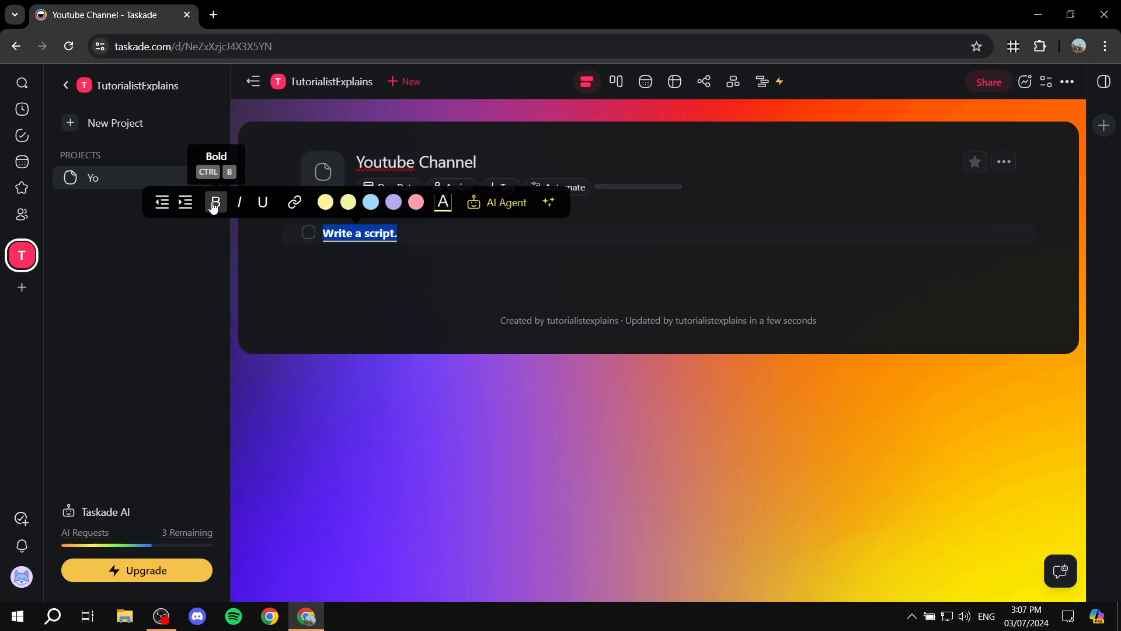
{"action": "left_click", "coordinate": [383, 306]}
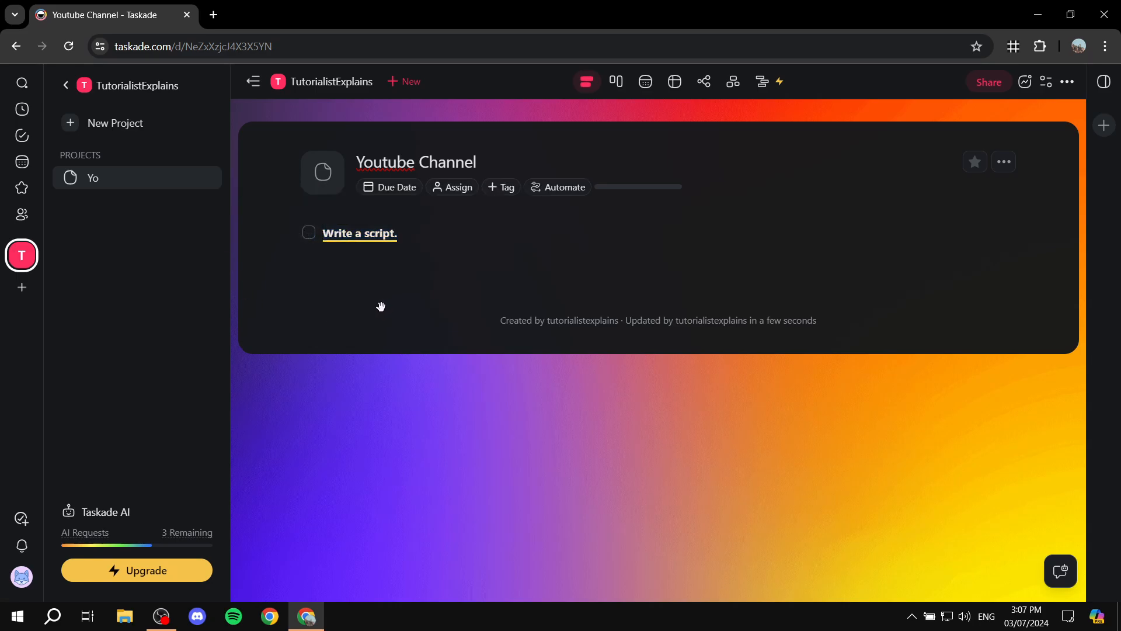
- Give the "Write a script." task a due date of July 5, 2024, and save it
{"action": "left_click", "coordinate": [427, 233]}
{"action": "left_click", "coordinate": [1003, 235]}
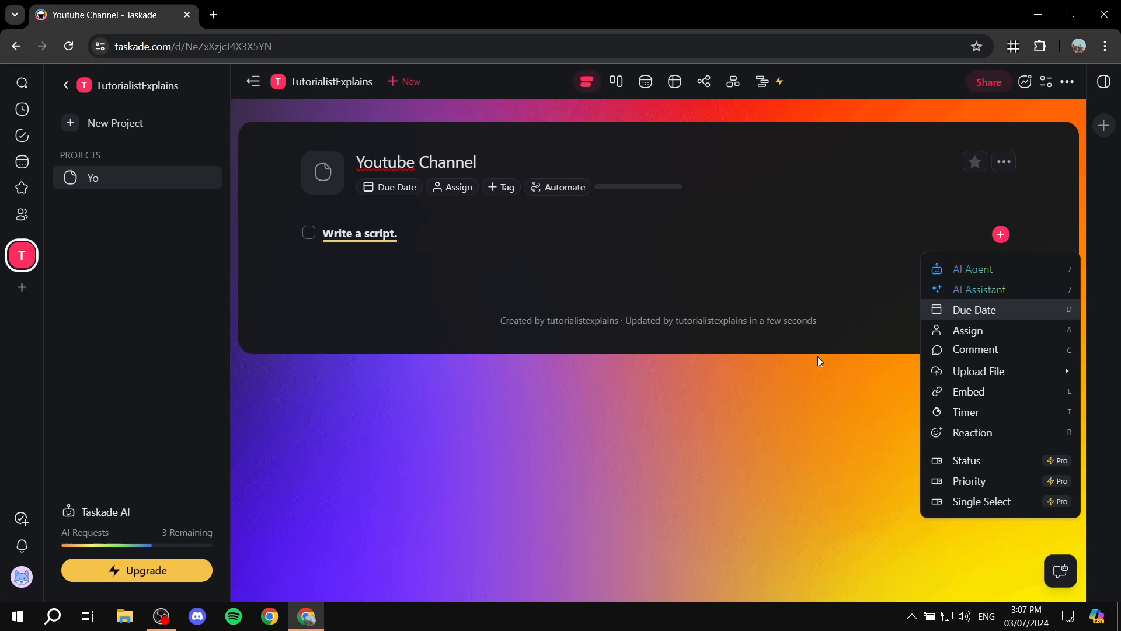
{"action": "left_click", "coordinate": [981, 311]}
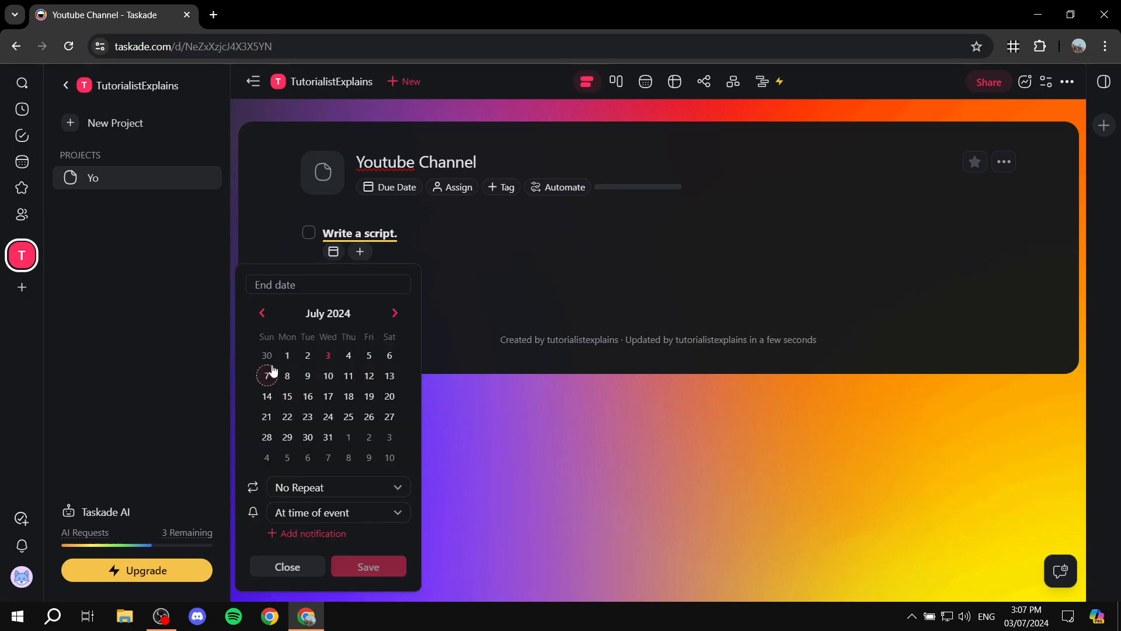
{"action": "left_click", "coordinate": [368, 356]}
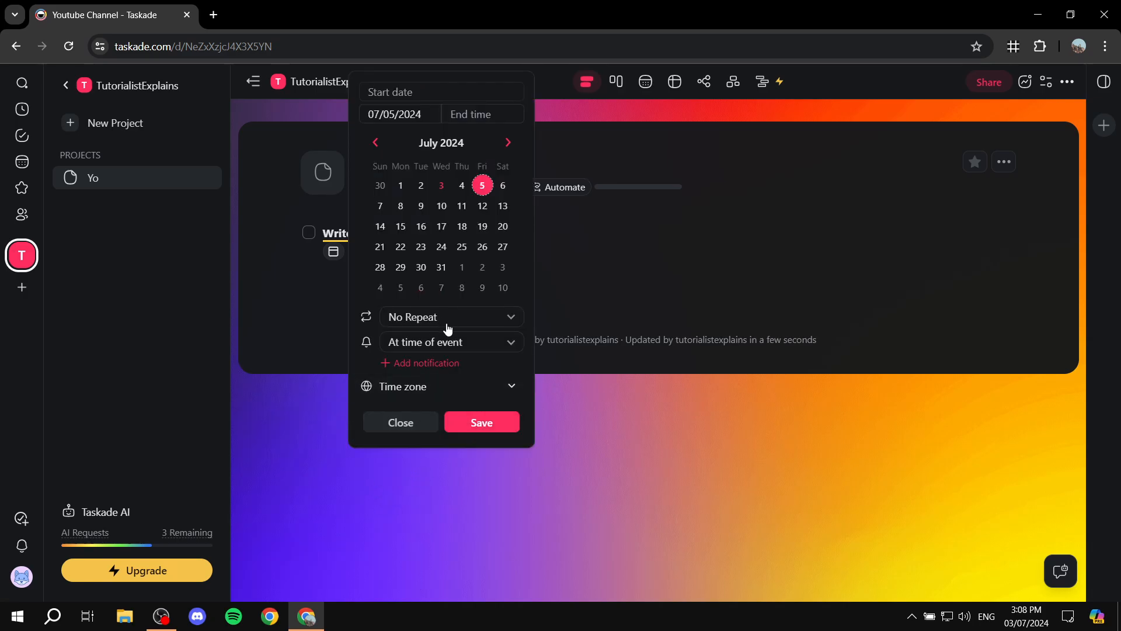
{"action": "left_click", "coordinate": [478, 427]}
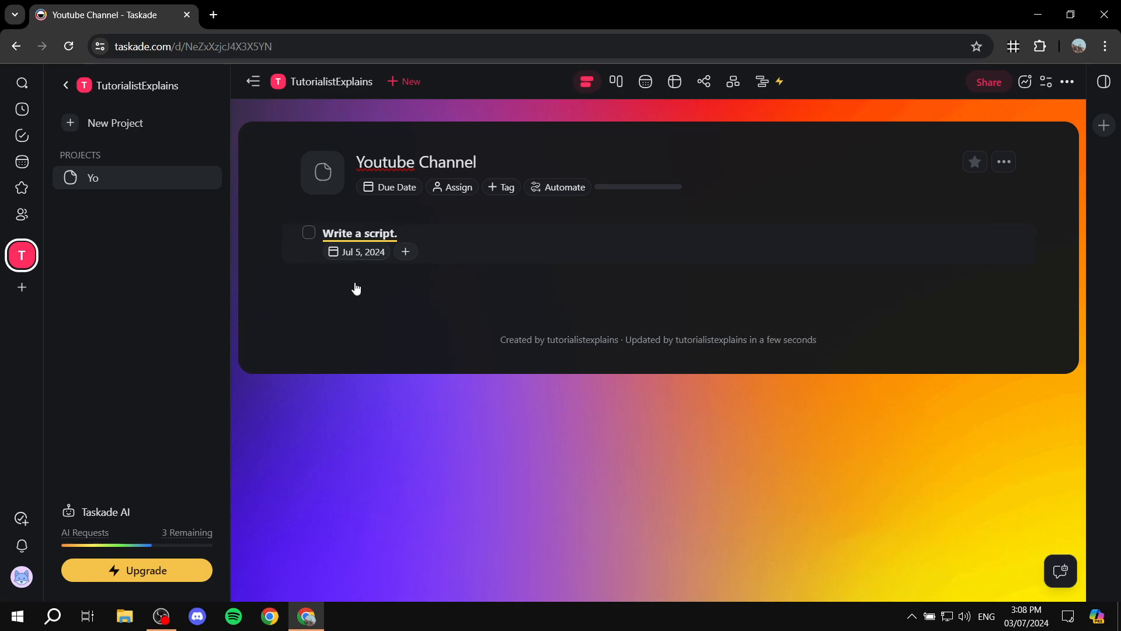
- Assign the "Write a script." task to the only listed workspace member
{"action": "left_click", "coordinate": [404, 256]}
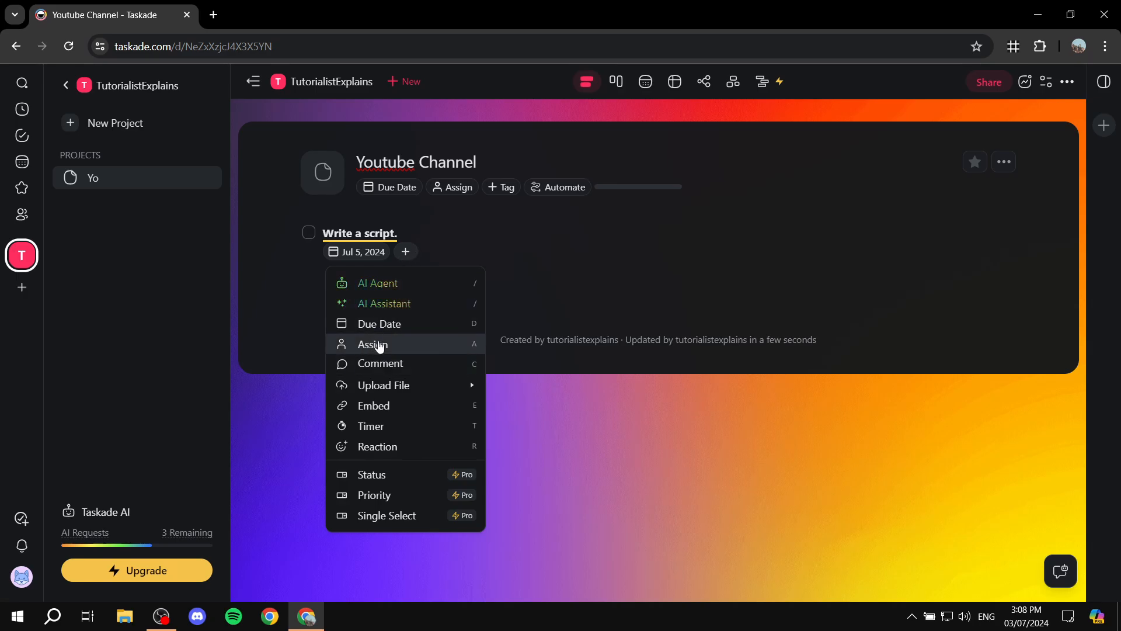
{"action": "left_click", "coordinate": [379, 344]}
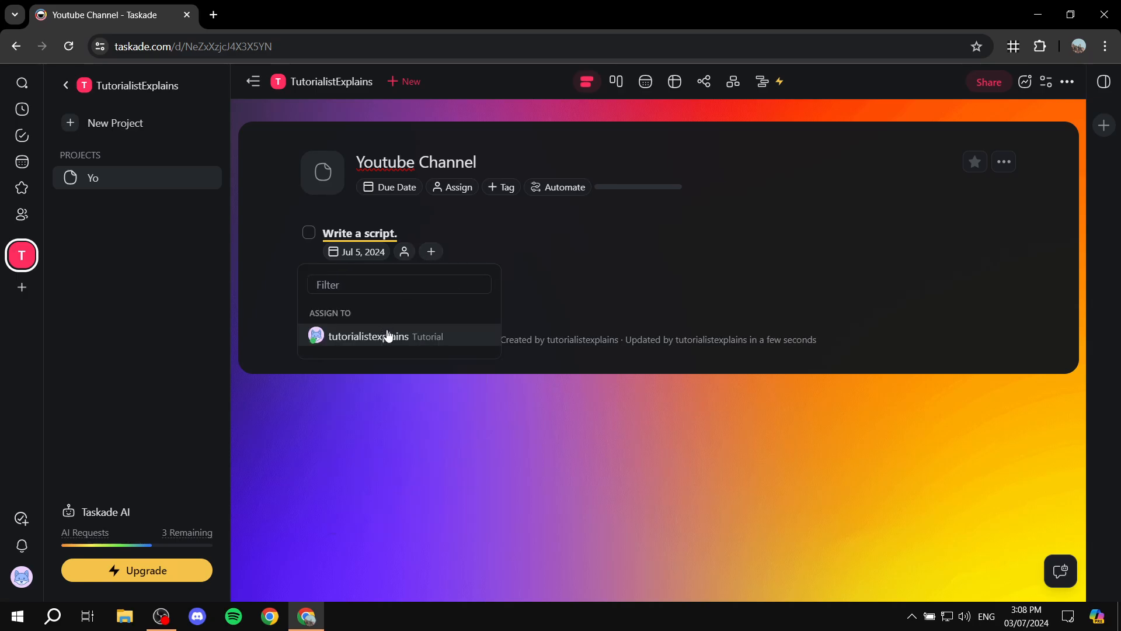
{"action": "left_click", "coordinate": [388, 336]}
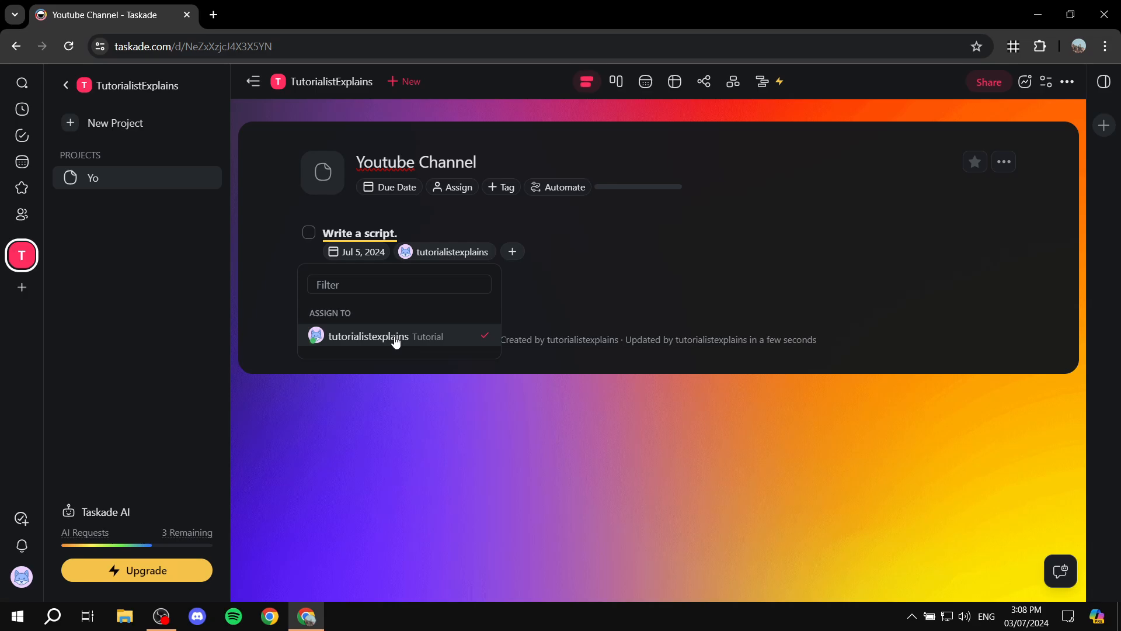
{"action": "left_click", "coordinate": [513, 305]}
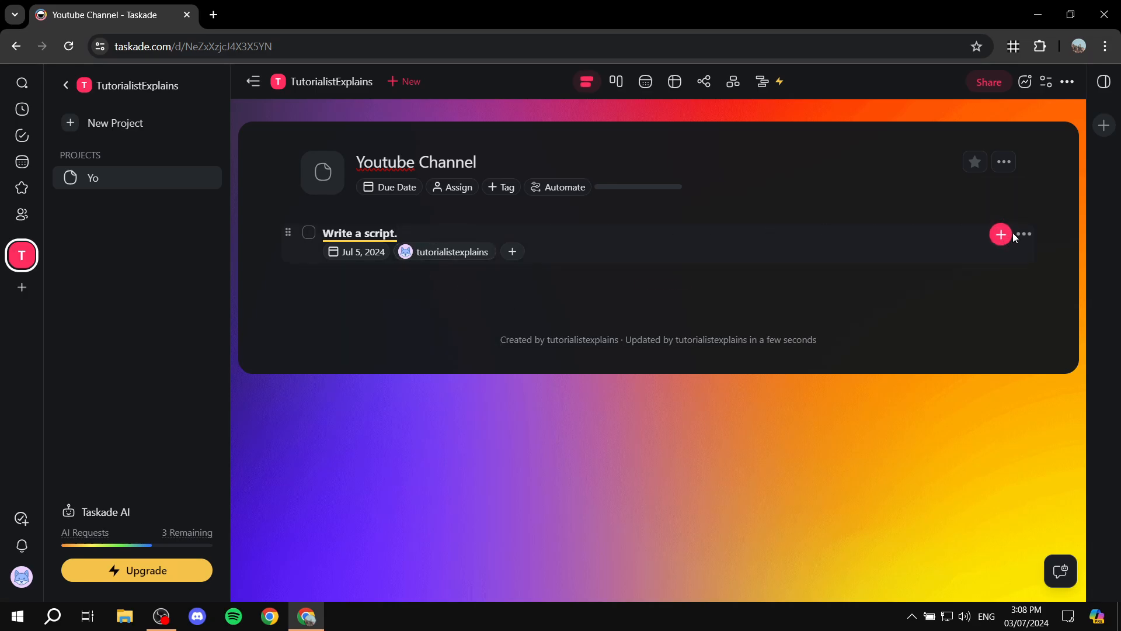
{"action": "left_click", "coordinate": [1023, 235]}
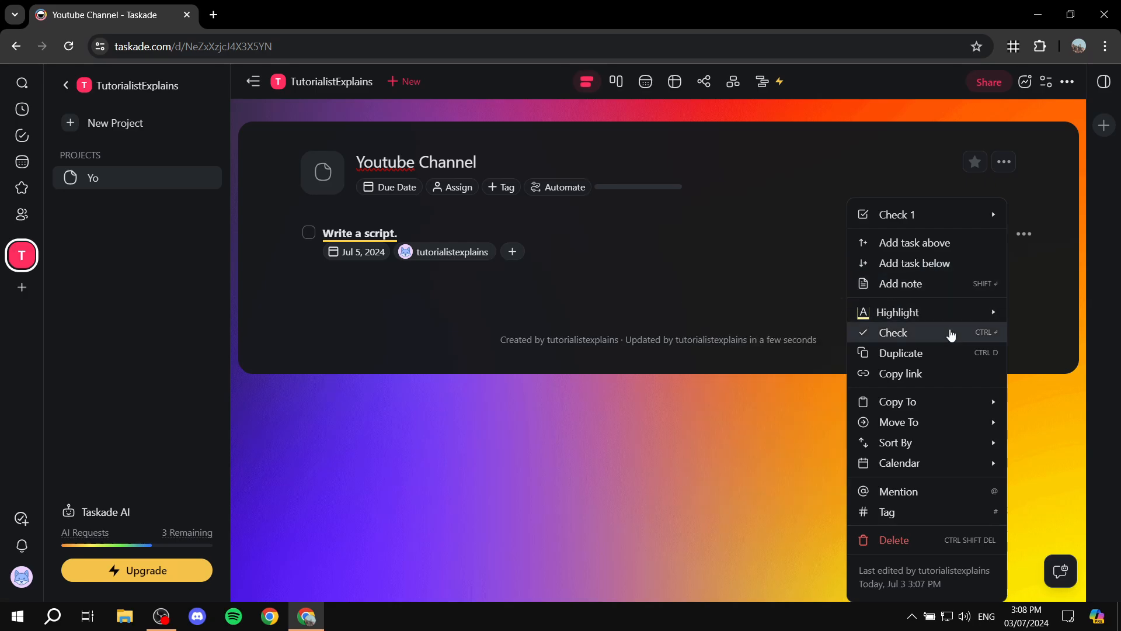
{"action": "mouse_move", "coordinate": [932, 316]}
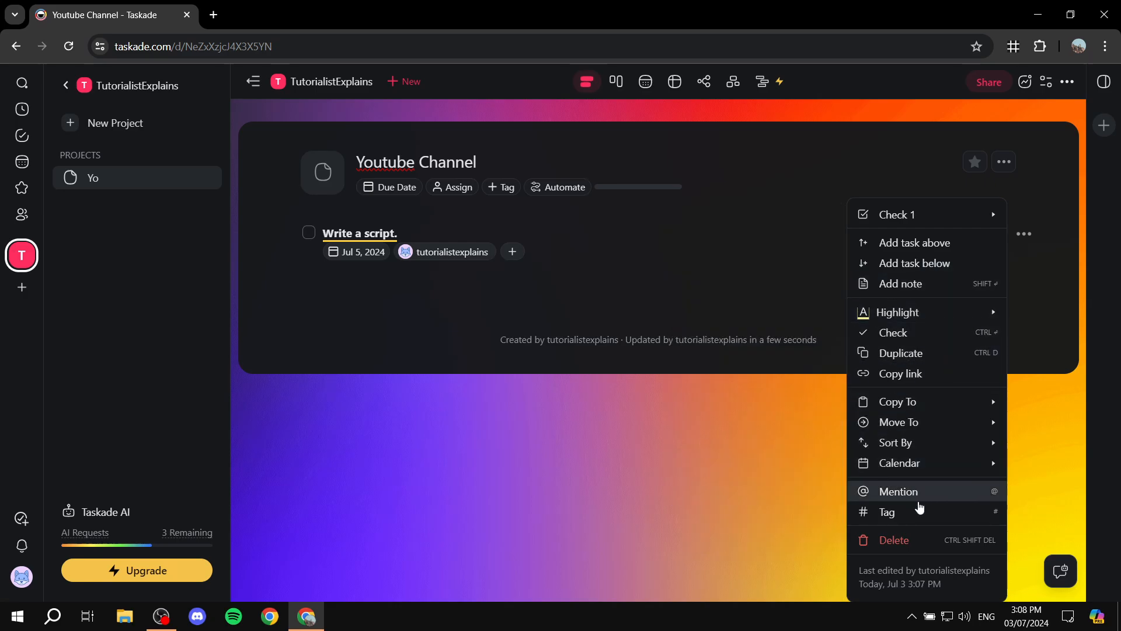
{"action": "mouse_move", "coordinate": [927, 217]}
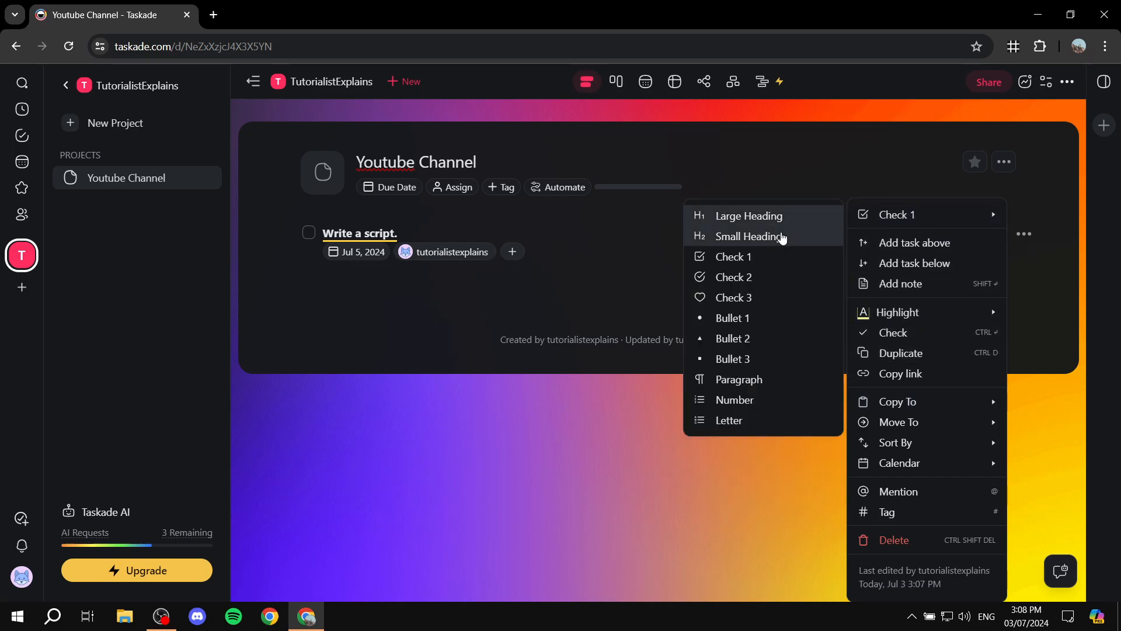
{"action": "left_click", "coordinate": [440, 273]}
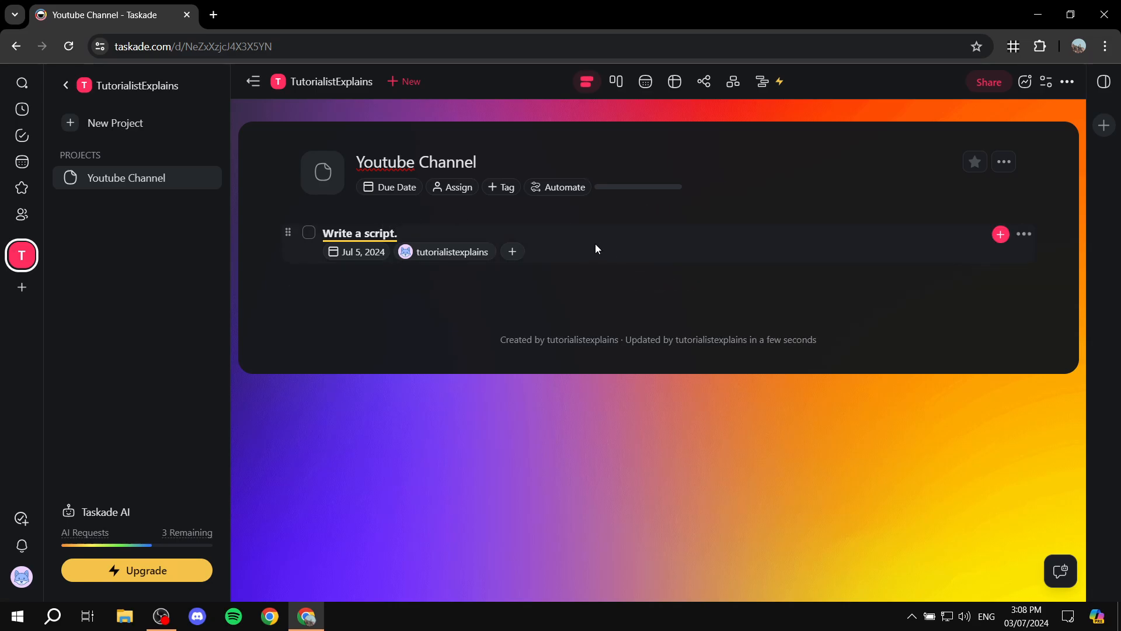
- Add a new task below "Write a script.", enter "AWHOAIT" as trial text and clear it again
{"action": "key", "text": "Return"}
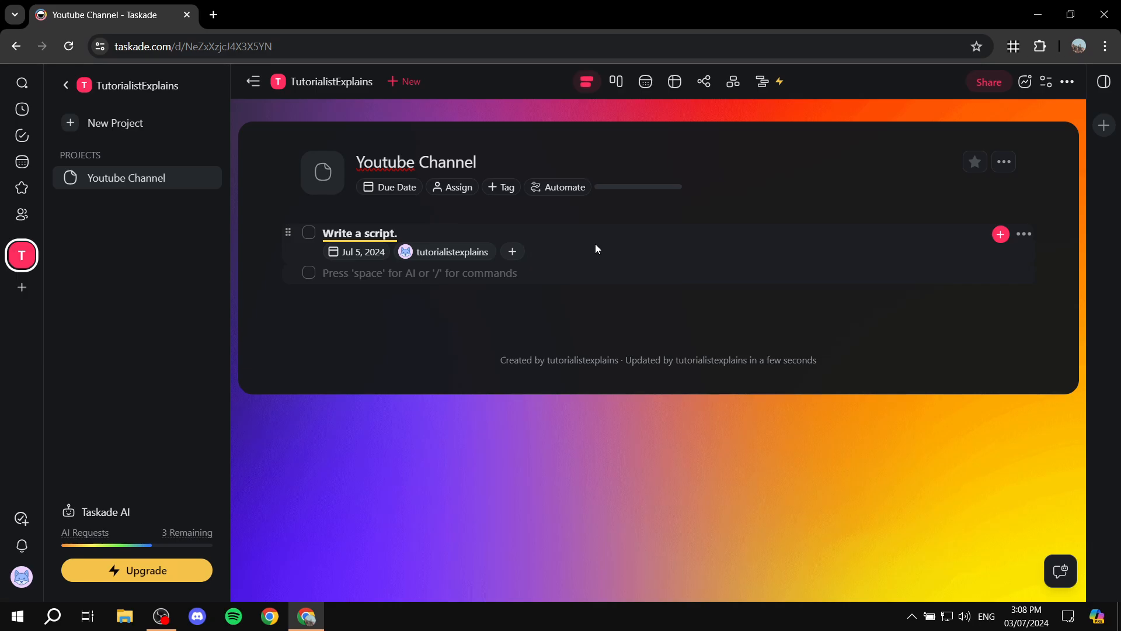
{"action": "type", "text": "AWHOAIT"}
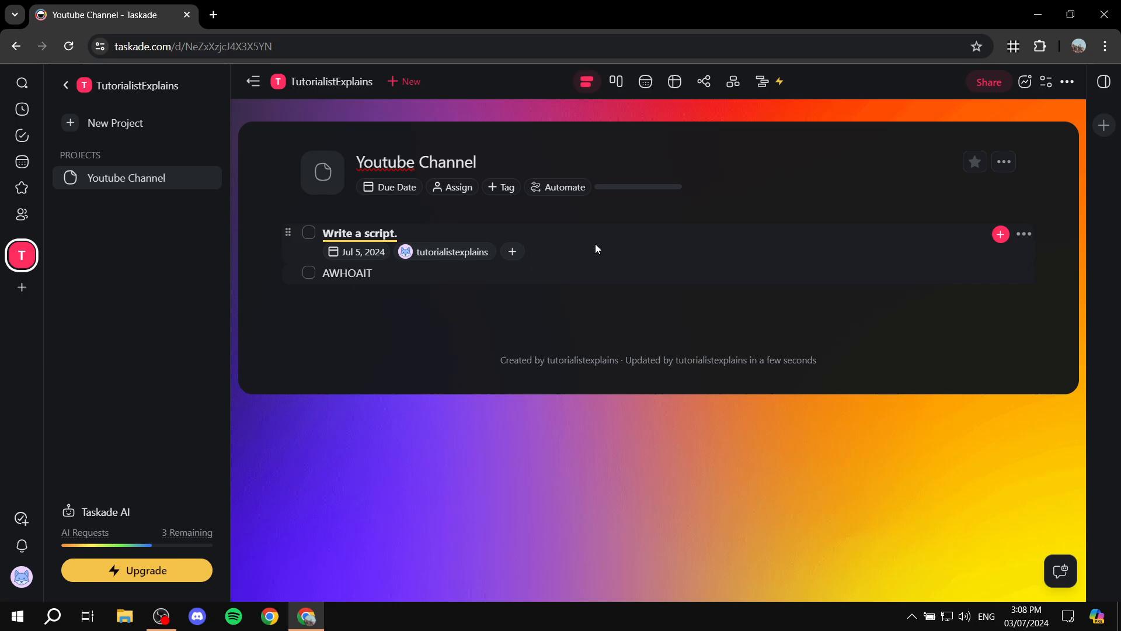
{"action": "key", "text": "BackSpace"}
{"action": "key", "text": "BackSpace"}
{"action": "key", "text": "BackSpace"}
{"action": "key", "text": "BackSpace"}
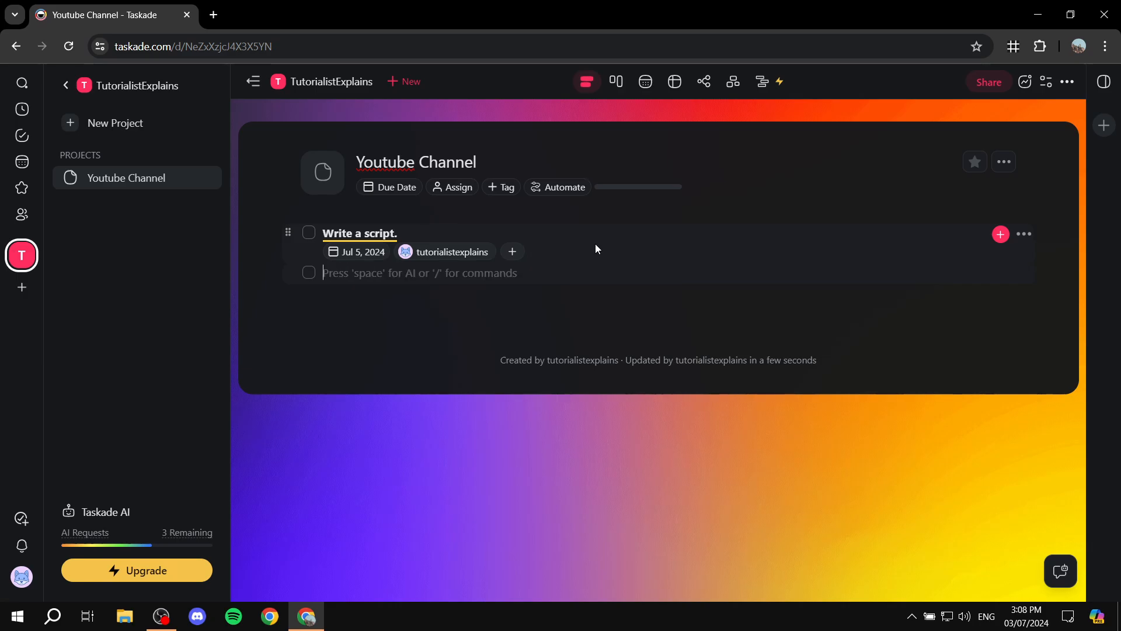
- Browse the slash commands in the empty second task and start the AI Assistant there
{"action": "type", "text": "/"}
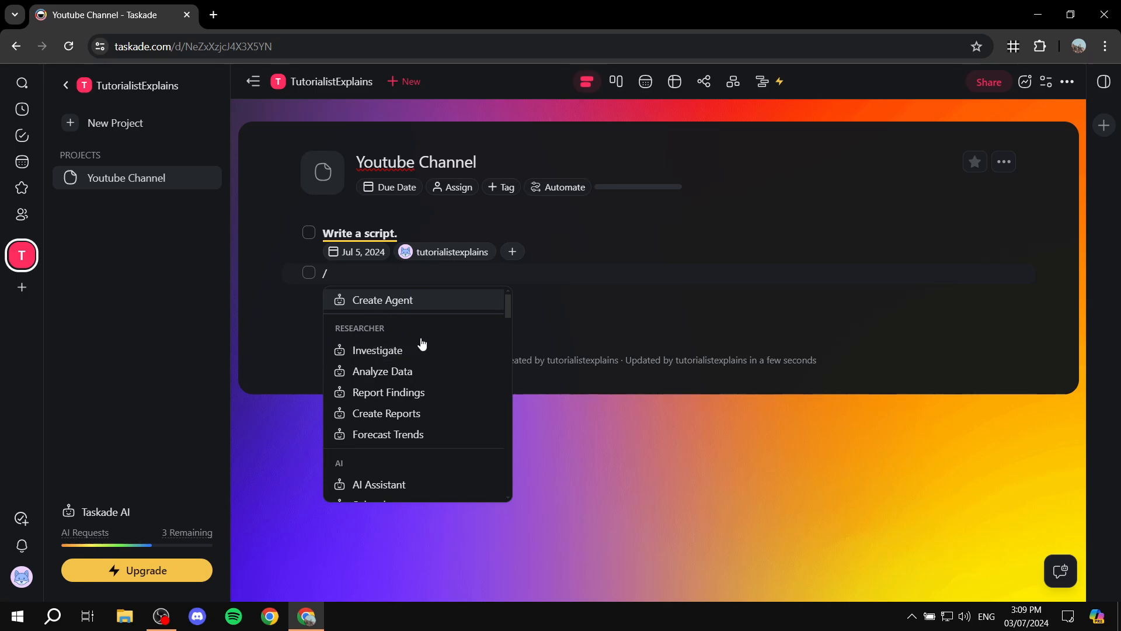
{"action": "scroll", "coordinate": [444, 350], "scroll_direction": "down", "scroll_amount": 1}
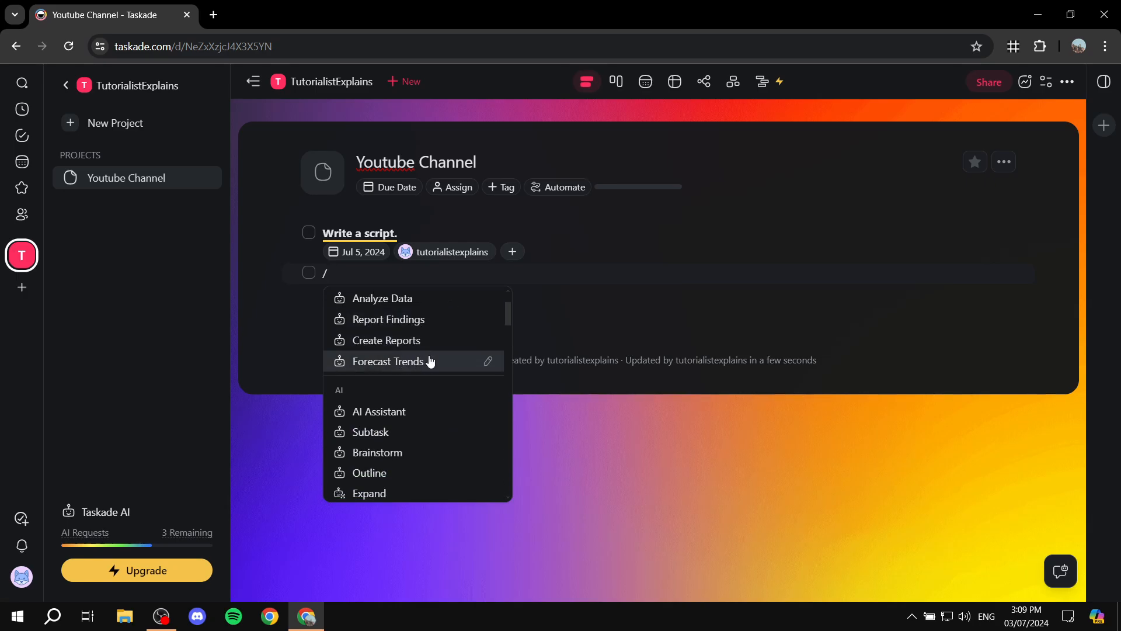
{"action": "scroll", "coordinate": [403, 359], "scroll_direction": "down", "scroll_amount": 1}
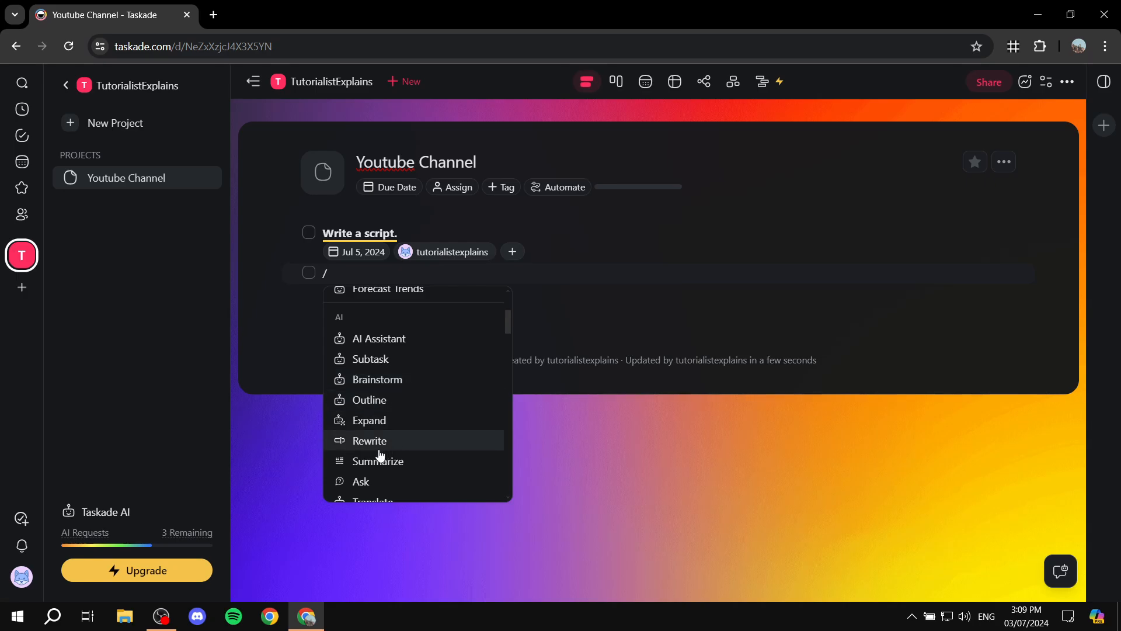
{"action": "scroll", "coordinate": [344, 451], "scroll_direction": "down", "scroll_amount": 1}
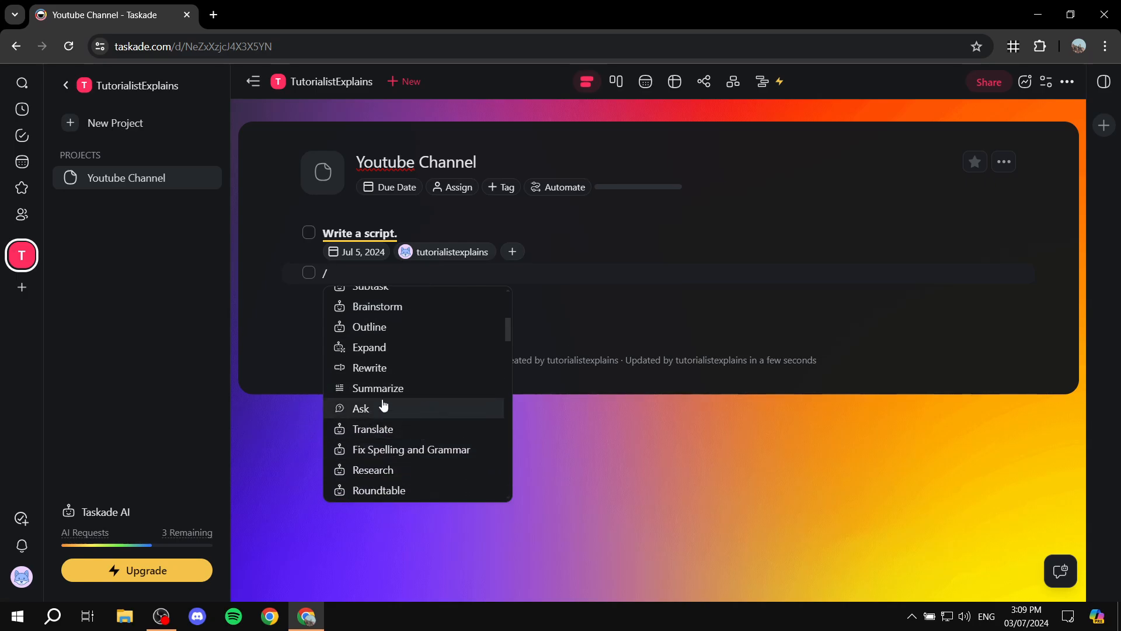
{"action": "scroll", "coordinate": [433, 417], "scroll_direction": "down", "scroll_amount": 1}
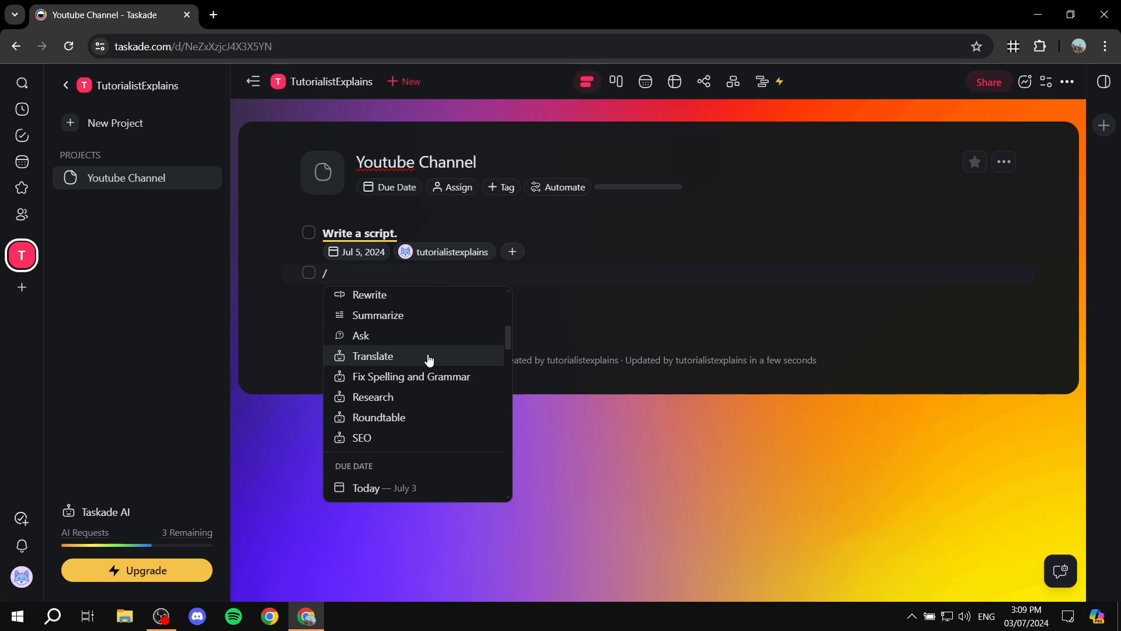
{"action": "scroll", "coordinate": [430, 359], "scroll_direction": "up", "scroll_amount": 1}
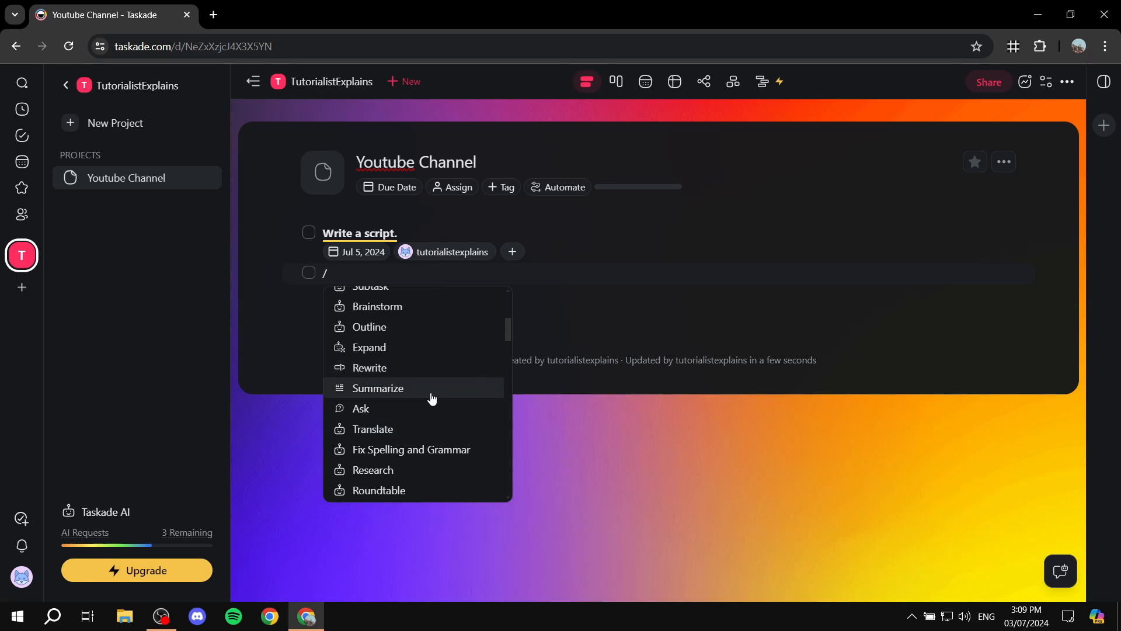
{"action": "scroll", "coordinate": [430, 400], "scroll_direction": "up", "scroll_amount": 1}
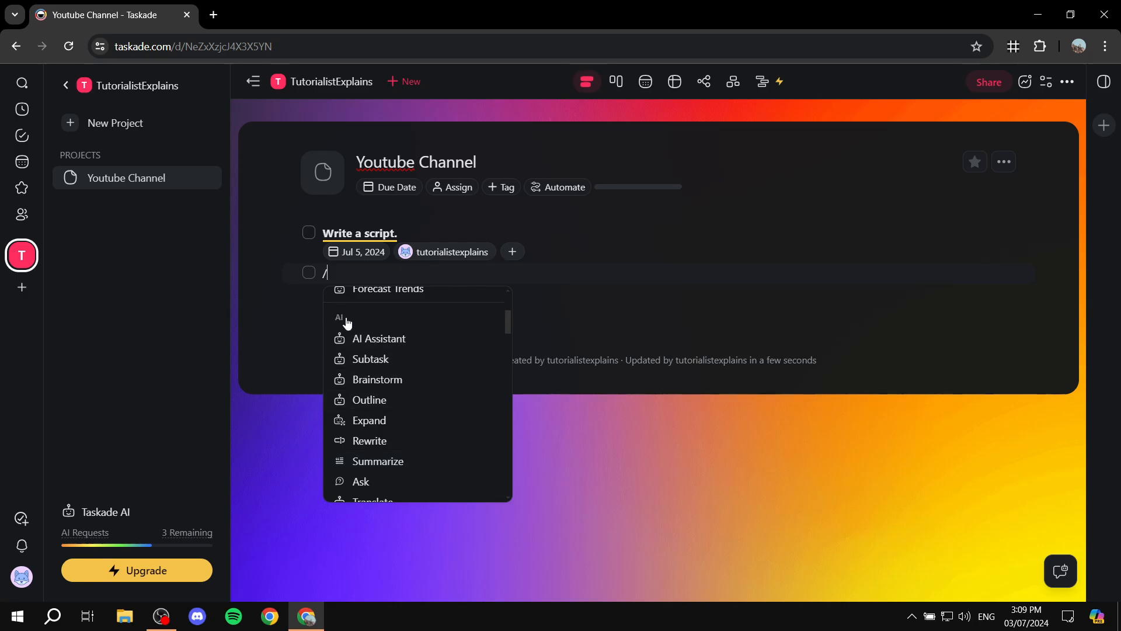
{"action": "mouse_move", "coordinate": [133, 537]}
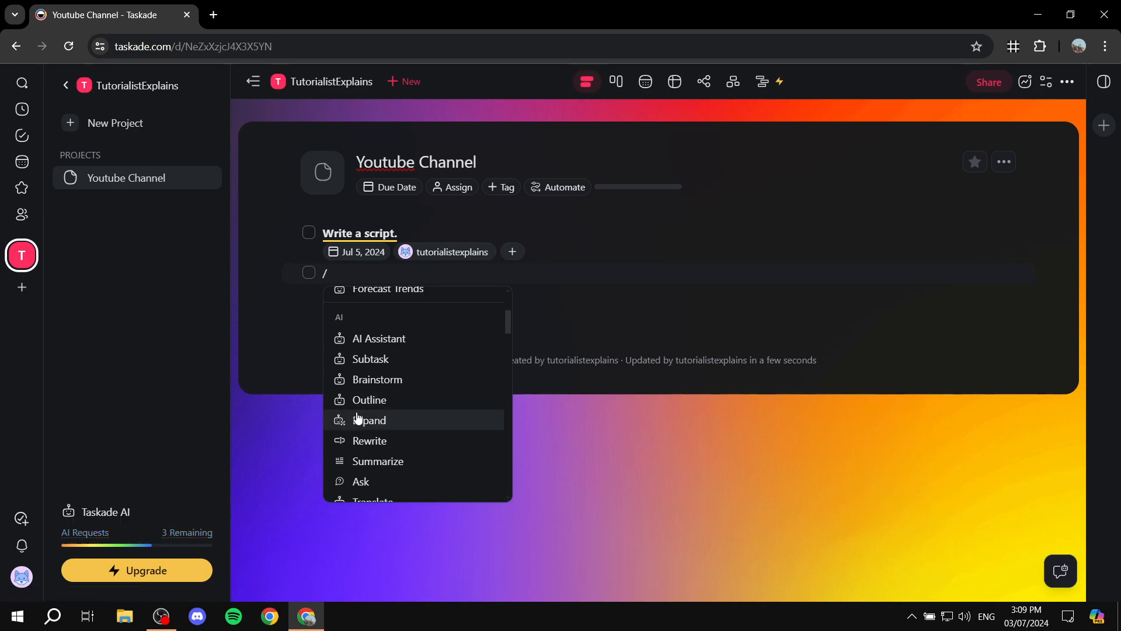
{"action": "scroll", "coordinate": [420, 393], "scroll_direction": "up", "scroll_amount": 1}
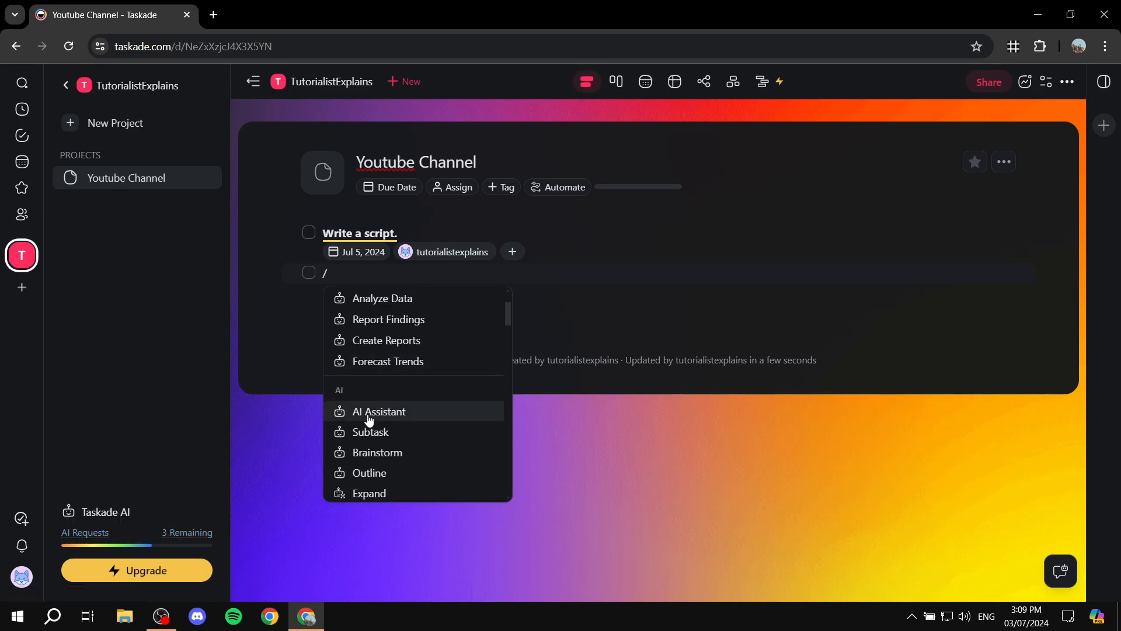
{"action": "left_click", "coordinate": [398, 415]}
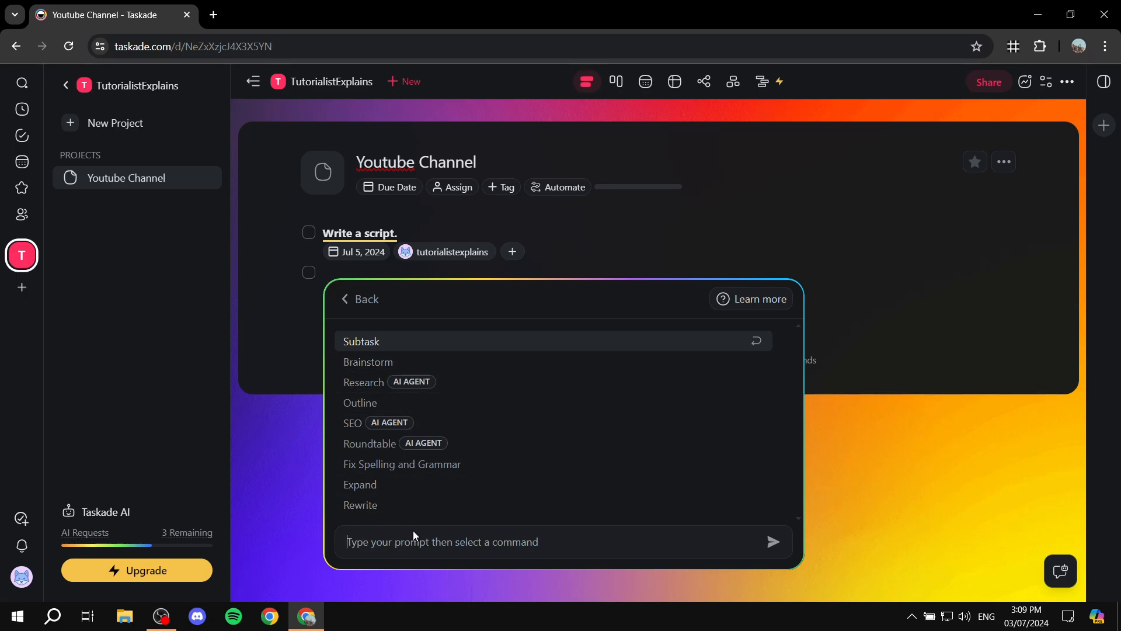
- Prompt the AI Assistant with "Give us 5 steps to manage our youtube channel" and insert its answer into the project
{"action": "type", "text": "Give us 5 steps"}
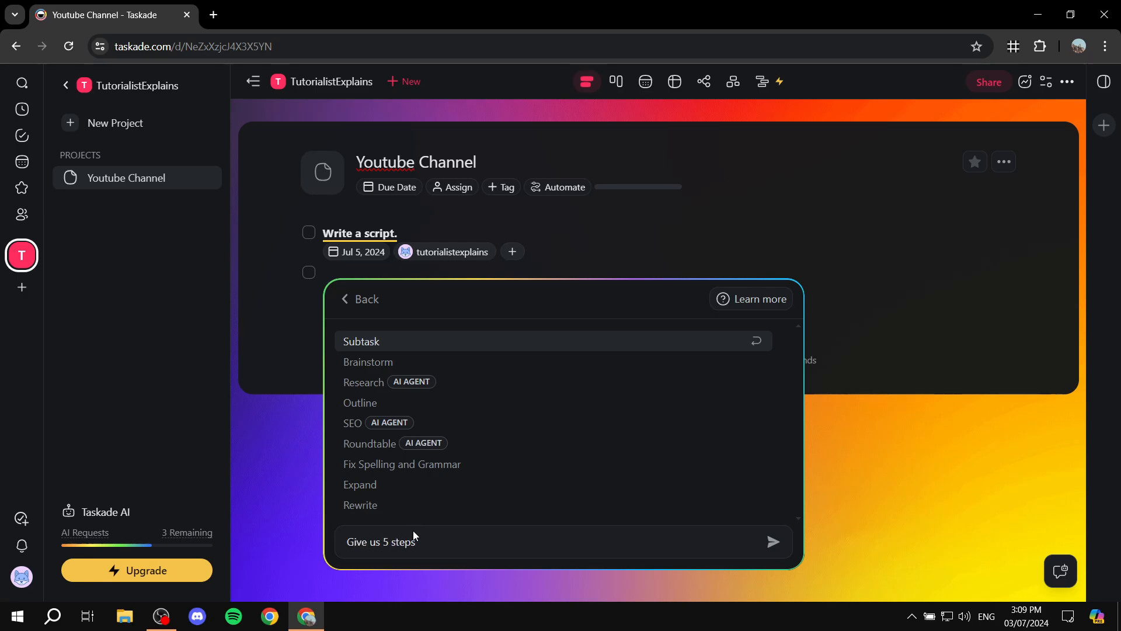
{"action": "type", "text": " to manage our youtube channel"}
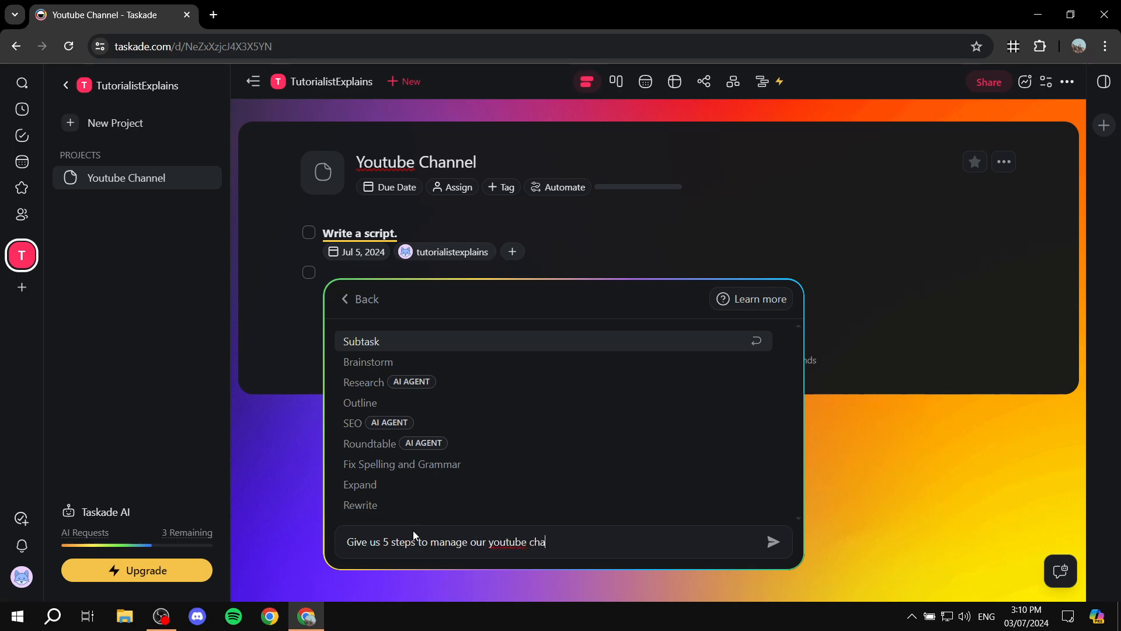
{"action": "left_click", "coordinate": [771, 543]}
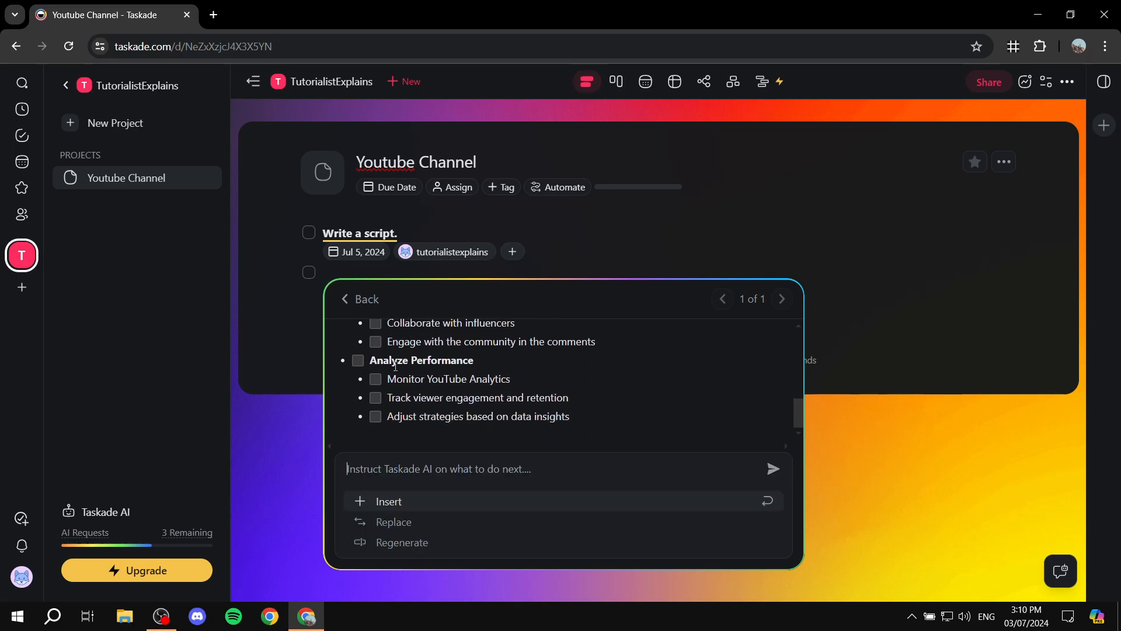
{"action": "left_click", "coordinate": [459, 509]}
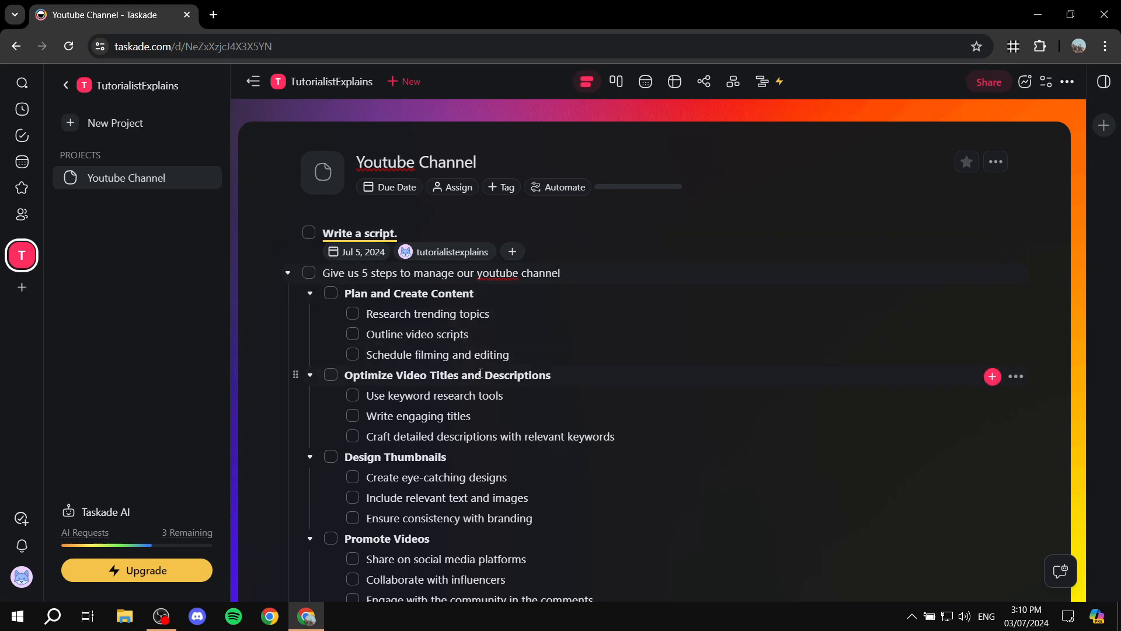
- Mark the "Write a script." task as complete and reopen it
{"action": "scroll", "coordinate": [457, 407], "scroll_direction": "down", "scroll_amount": 5}
{"action": "scroll", "coordinate": [414, 441], "scroll_direction": "up", "scroll_amount": 5}
{"action": "left_click", "coordinate": [309, 234]}
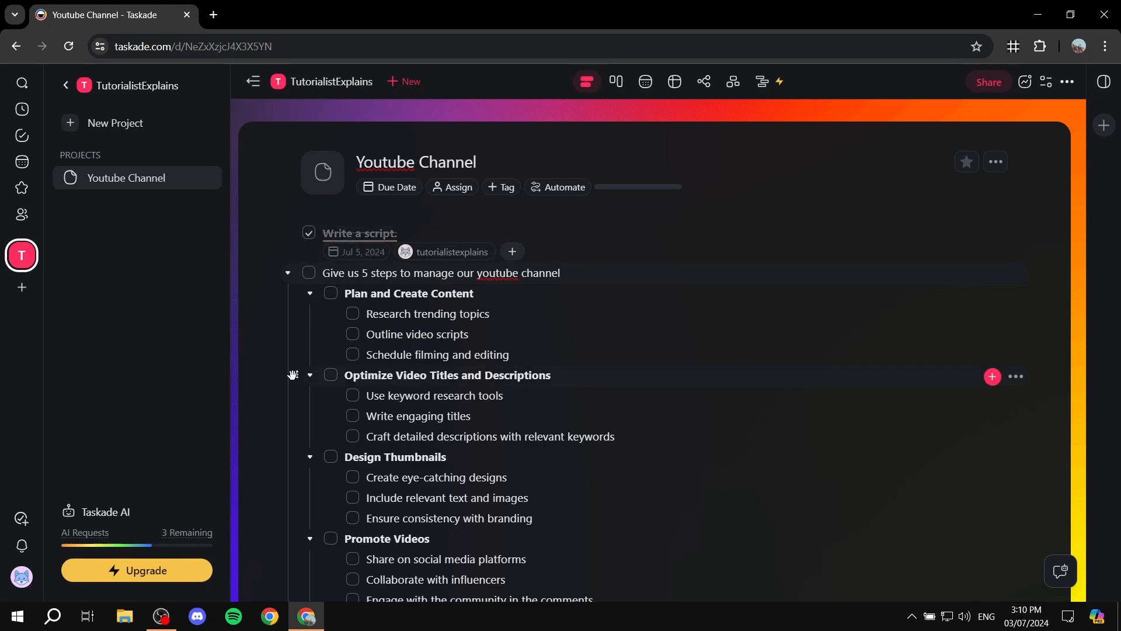
{"action": "left_click", "coordinate": [308, 234]}
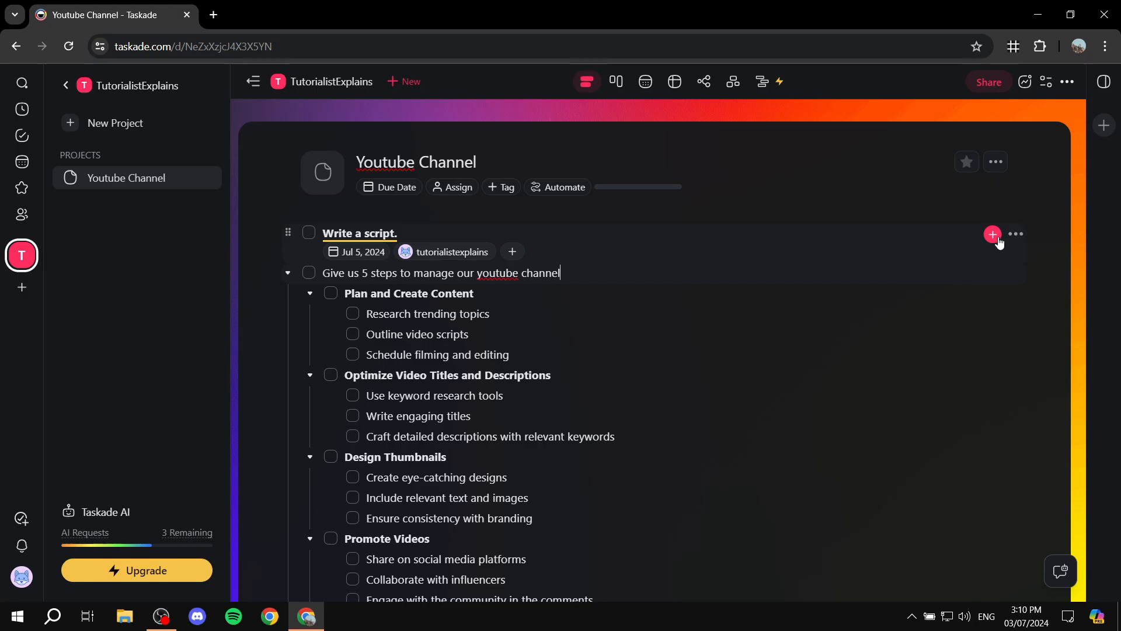
- Review the add-ons that can be attached to the "Write a script." task, without choosing one
{"action": "left_click", "coordinate": [993, 236]}
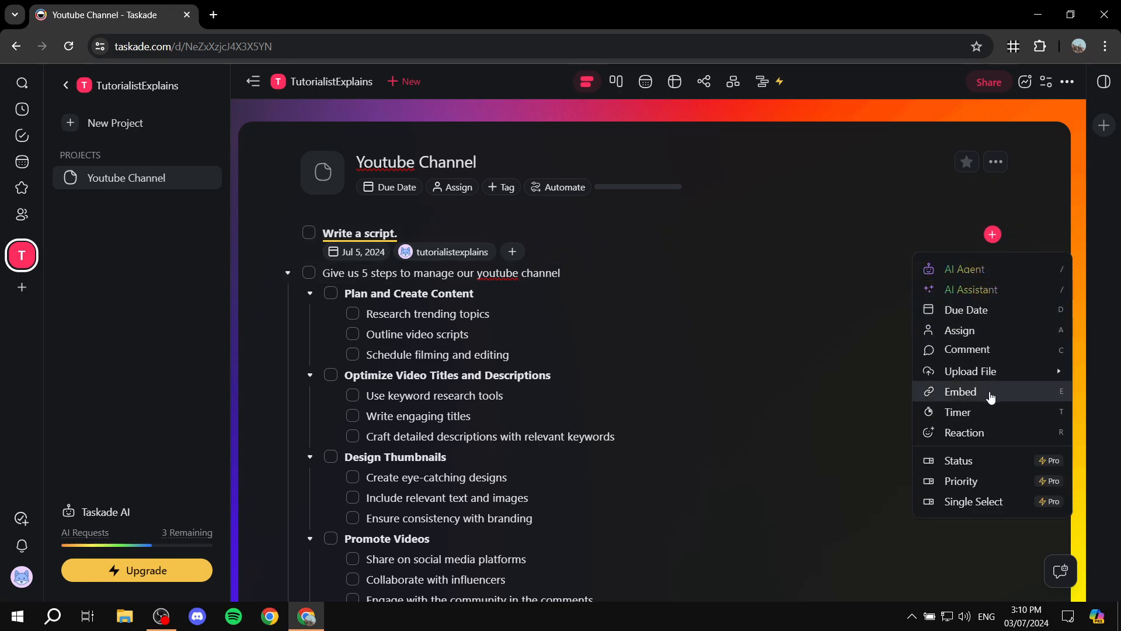
{"action": "mouse_move", "coordinate": [996, 377]}
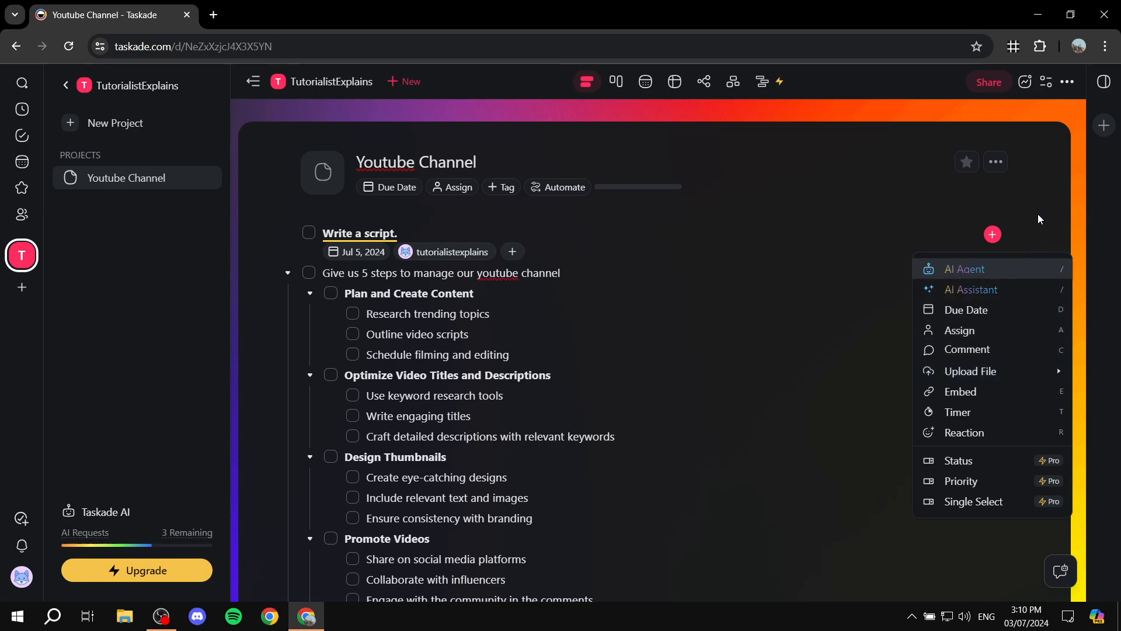
{"action": "left_click", "coordinate": [1029, 194]}
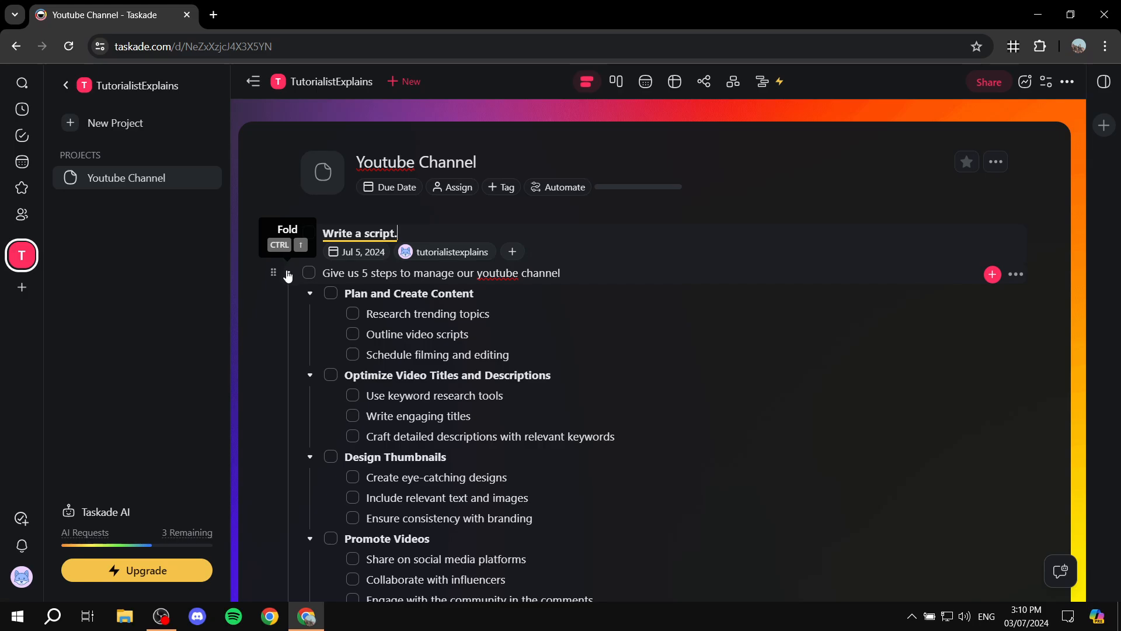
- Look through the AI-generated subtasks and fold the "Give us 5 steps to manage our youtube channel" task
{"action": "scroll", "coordinate": [310, 373], "scroll_direction": "down", "scroll_amount": 5}
{"action": "scroll", "coordinate": [309, 374], "scroll_direction": "up", "scroll_amount": 5}
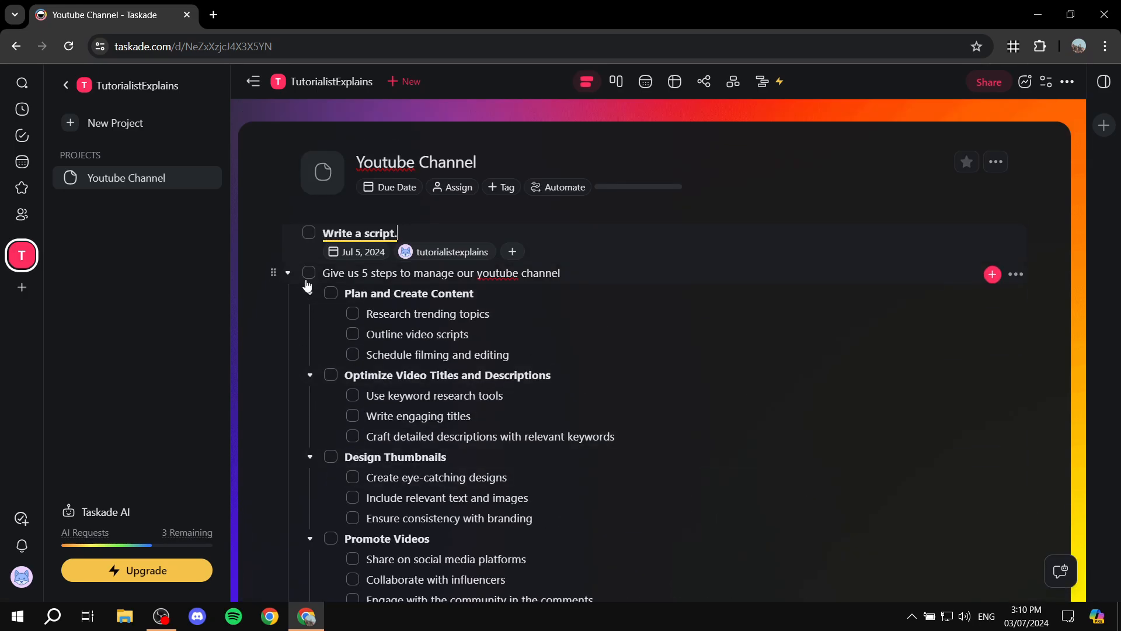
{"action": "left_click", "coordinate": [287, 273]}
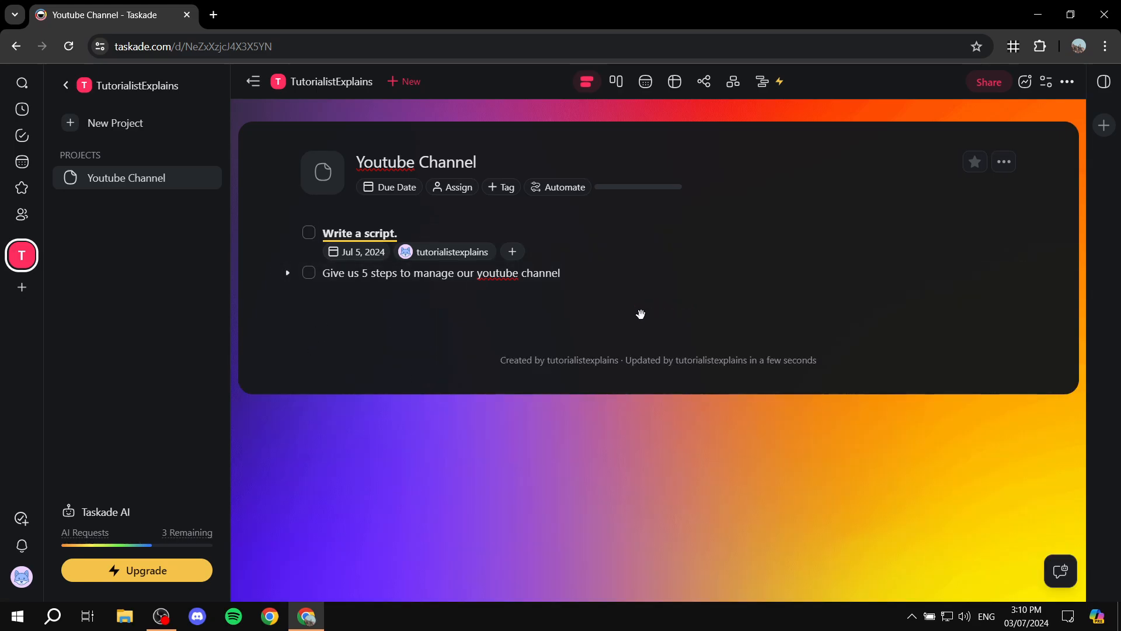
- Add a Check 1 block below the existing tasks, expand and refold the task above it, and delete the new block
{"action": "left_click", "coordinate": [676, 314]}
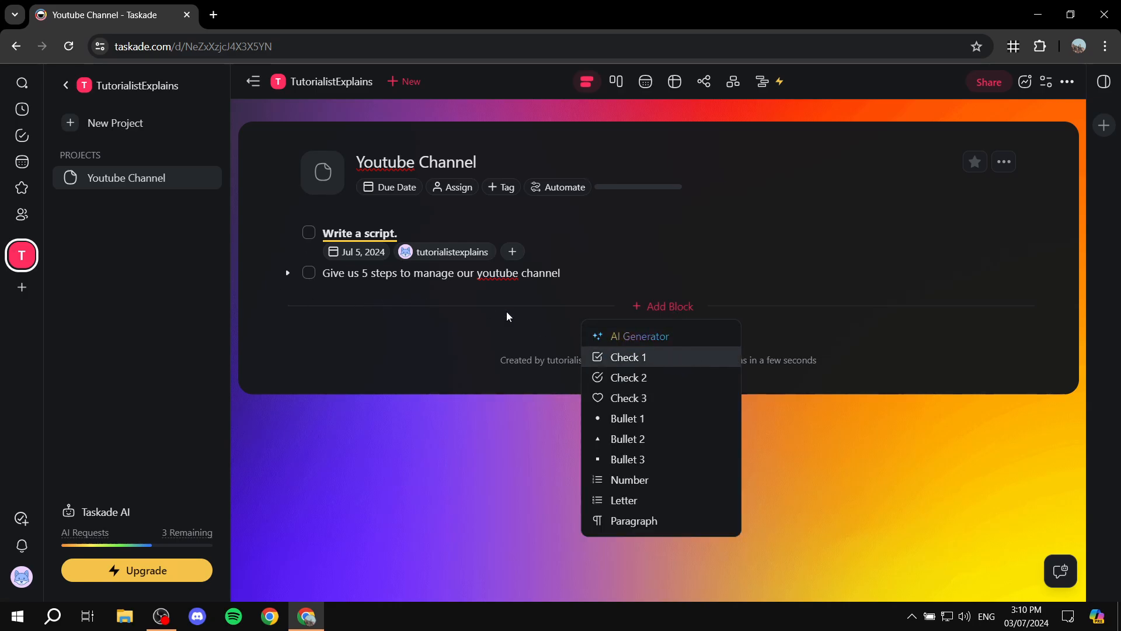
{"action": "left_click", "coordinate": [666, 357]}
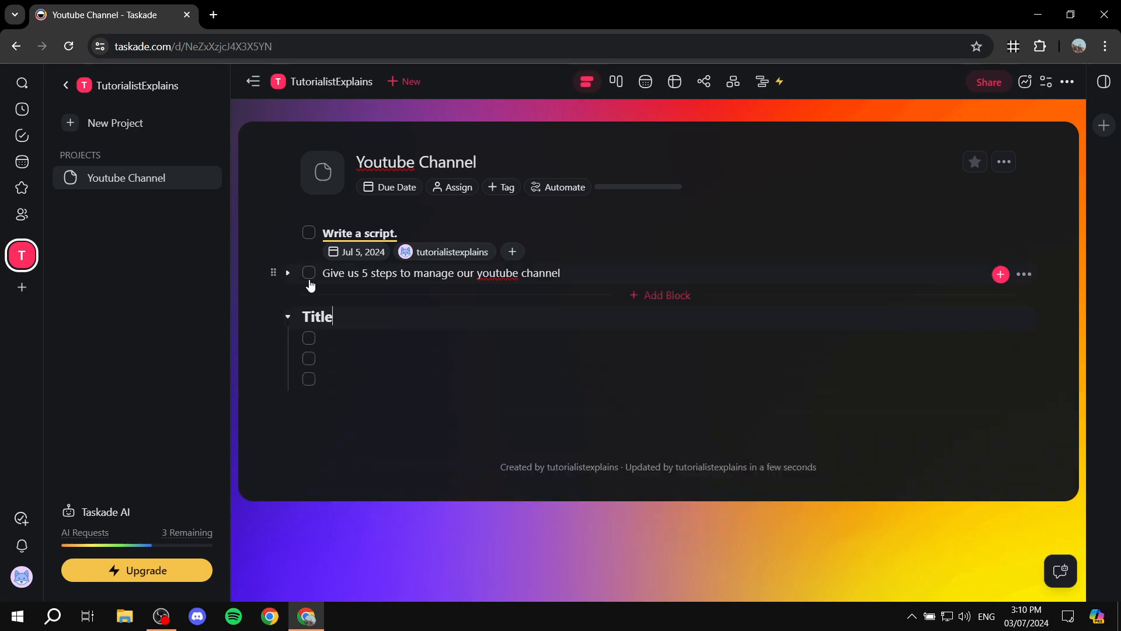
{"action": "left_click", "coordinate": [287, 272]}
{"action": "left_click", "coordinate": [288, 272]}
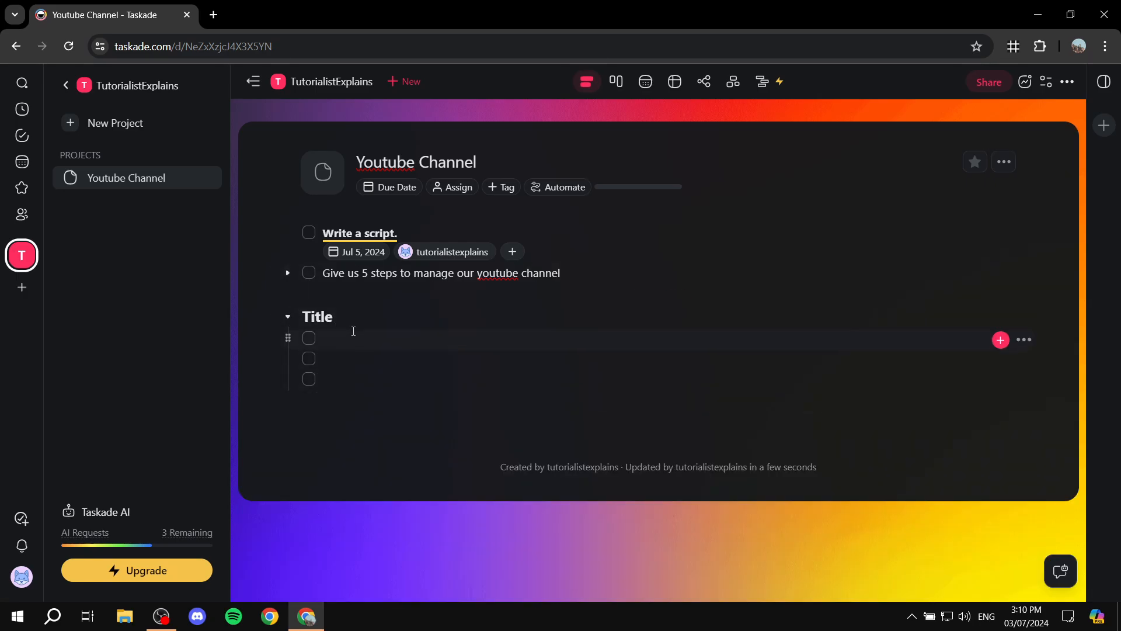
{"action": "left_click", "coordinate": [1025, 318]}
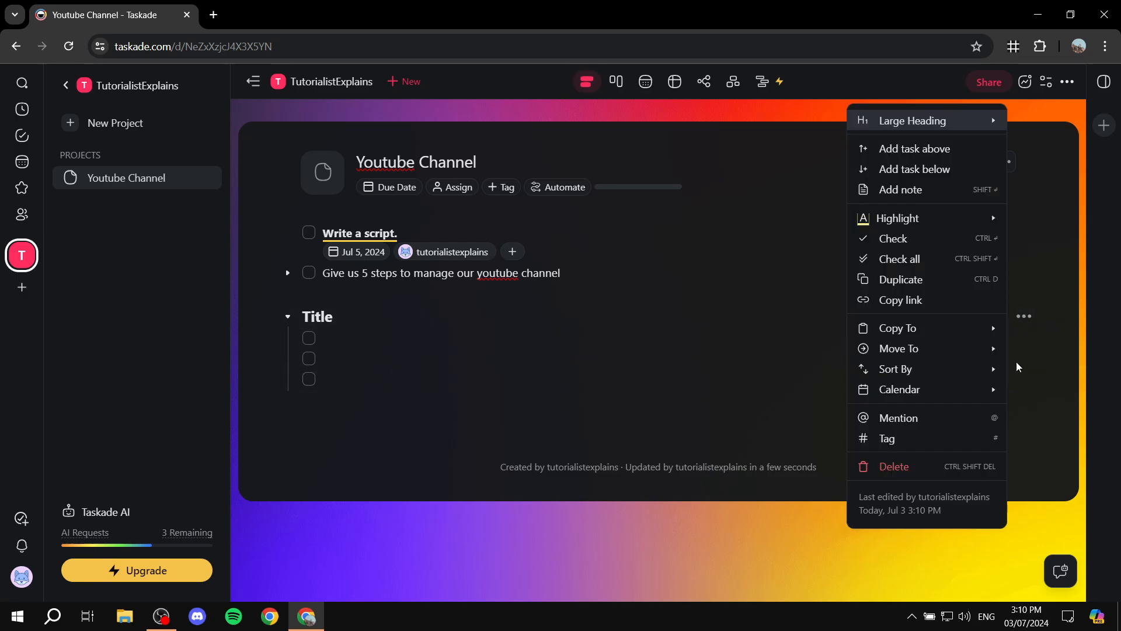
{"action": "left_click", "coordinate": [923, 472]}
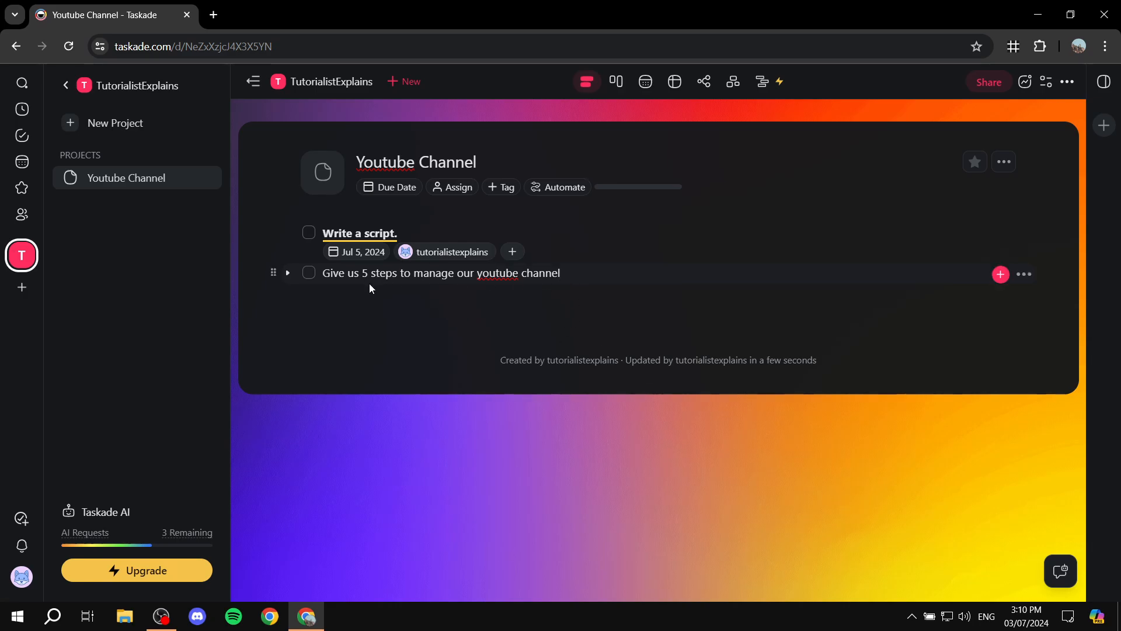
- Assign the "Give us 5 steps to manage our youtube channel" task to the listed workspace member
{"action": "left_click", "coordinate": [1000, 275]}
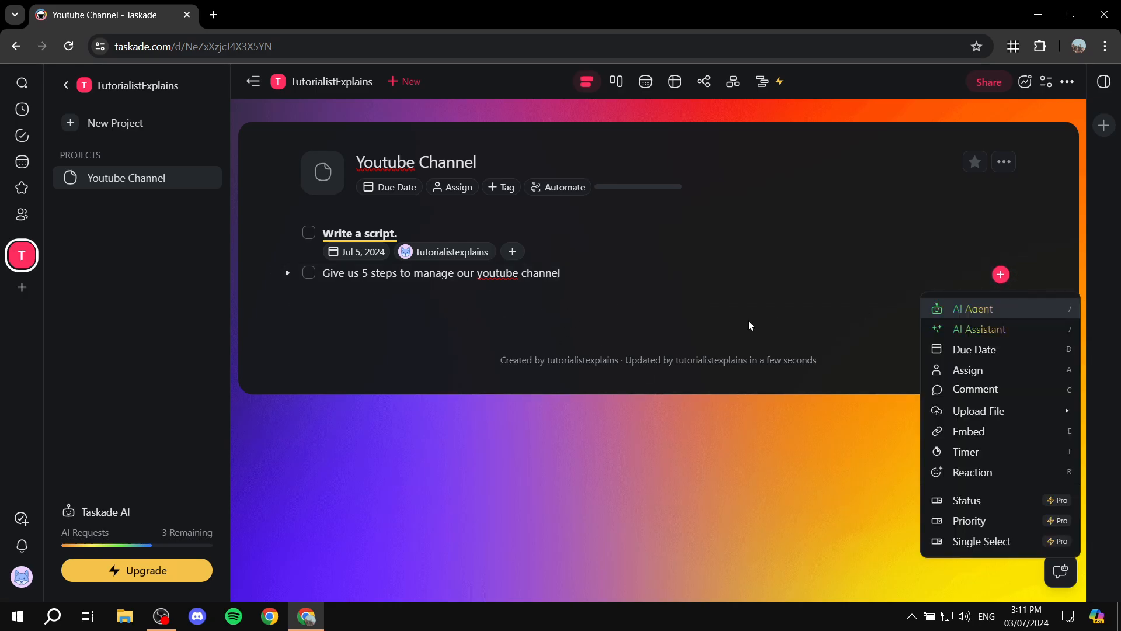
{"action": "left_click", "coordinate": [1011, 369]}
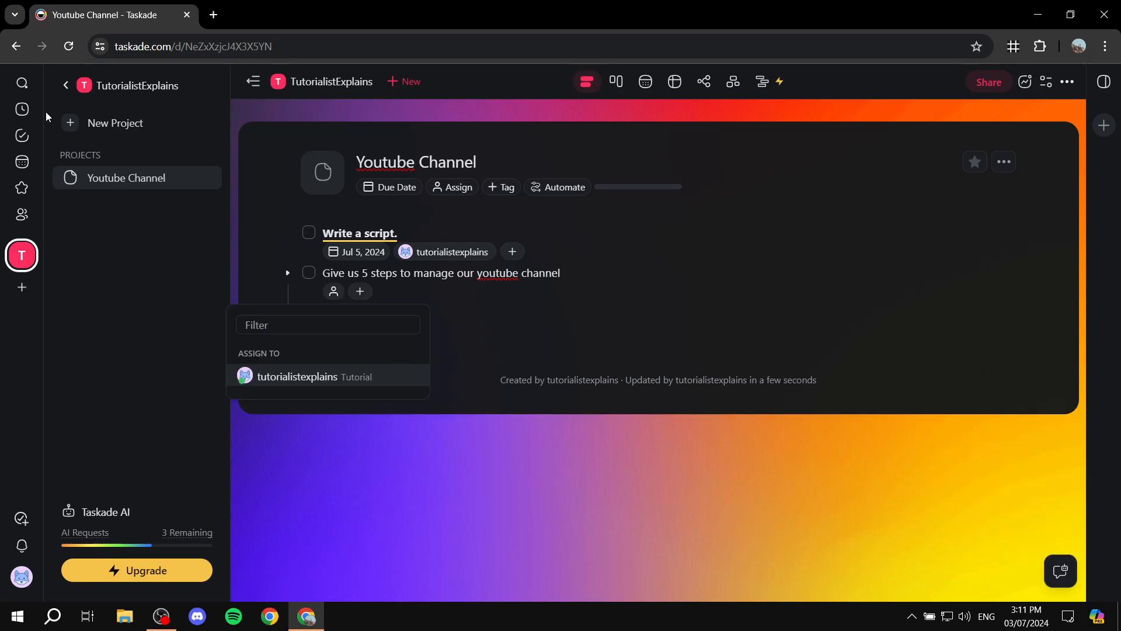
{"action": "left_click", "coordinate": [538, 380]}
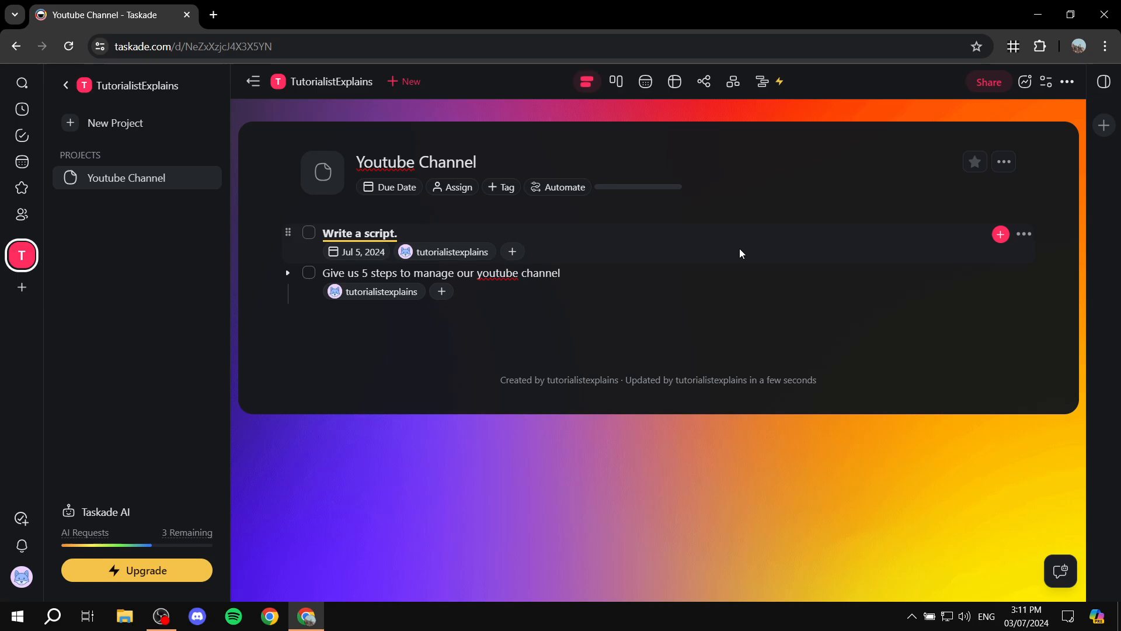
- Show the project as a board and unfold the "Give us 5 steps" card to examine its subtasks, folding it again
{"action": "left_click", "coordinate": [616, 81]}
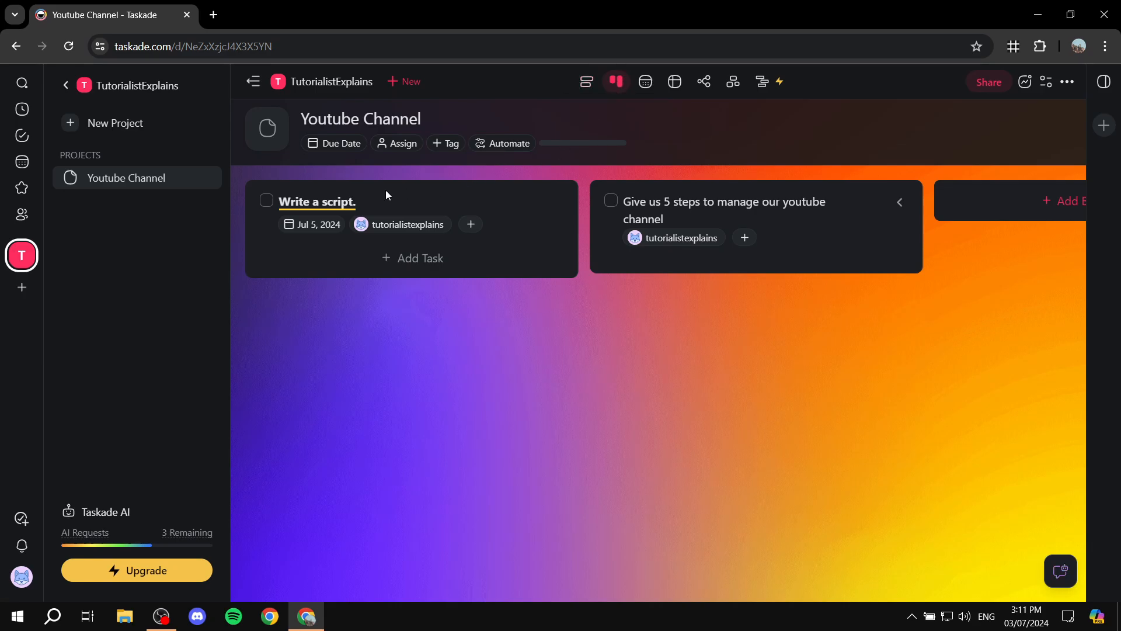
{"action": "left_click_drag", "start_coordinate": [733, 393], "coordinate": [567, 407]}
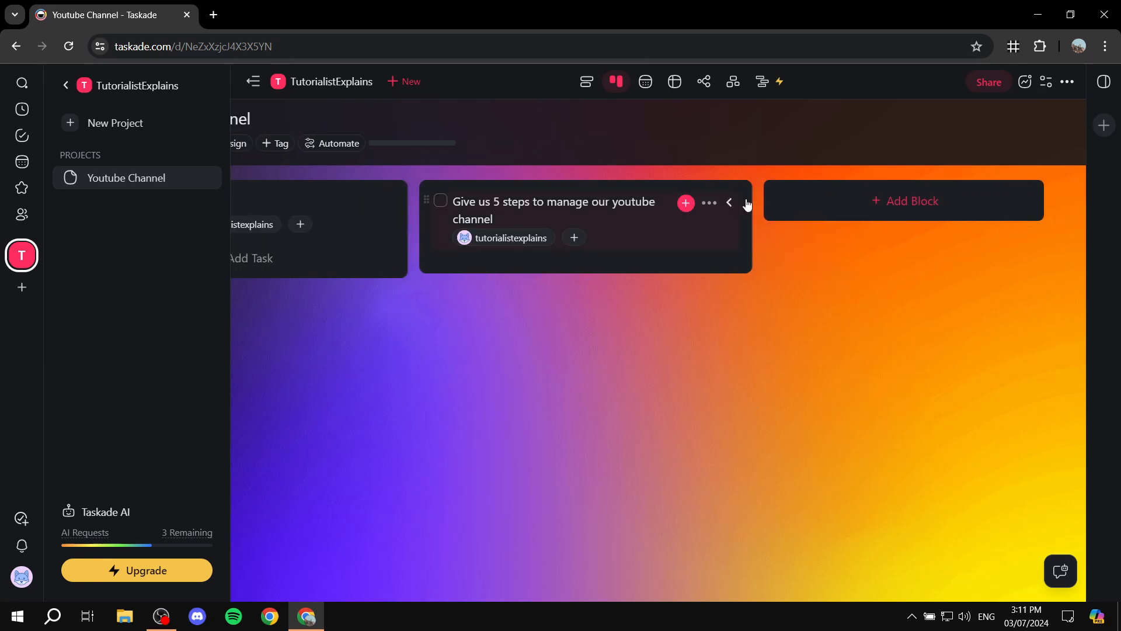
{"action": "left_click", "coordinate": [729, 202]}
{"action": "scroll", "coordinate": [671, 256], "scroll_direction": "down", "scroll_amount": 4}
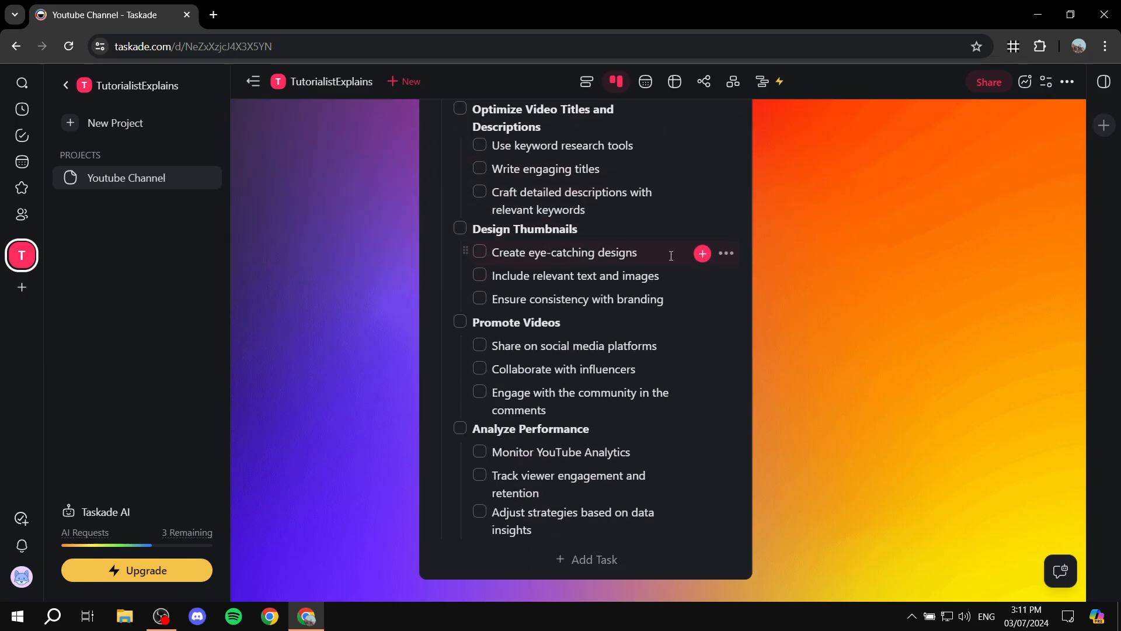
{"action": "scroll", "coordinate": [671, 255], "scroll_direction": "up", "scroll_amount": 4}
{"action": "left_click", "coordinate": [729, 203]}
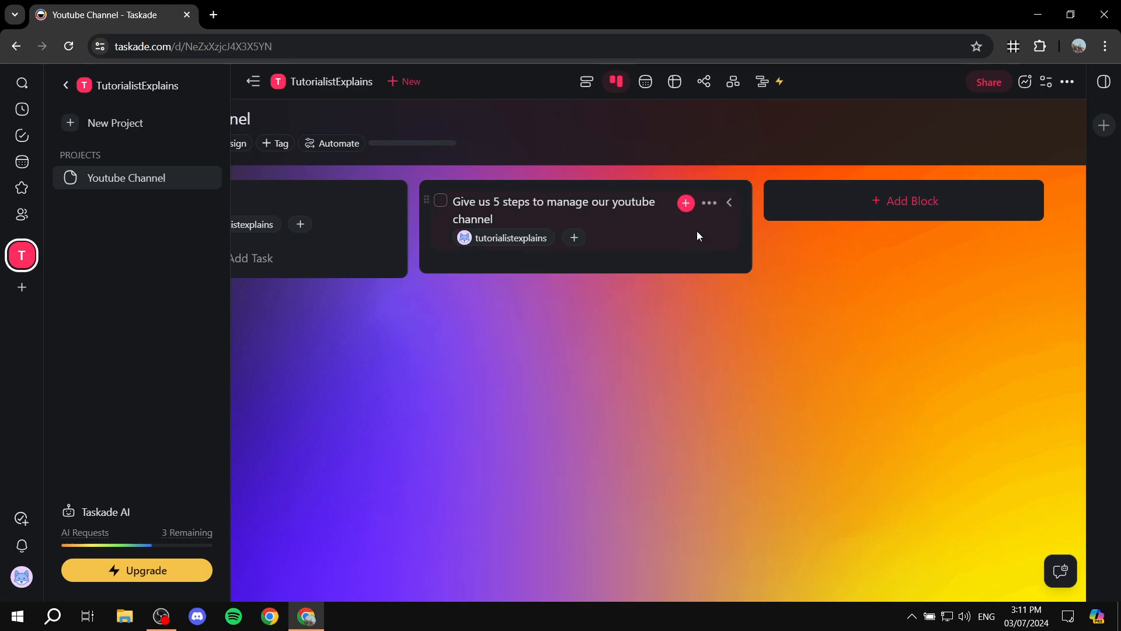
- Examine the project in the calendar, table, mind map and org chart views, and return to the list view
{"action": "left_click", "coordinate": [645, 81]}
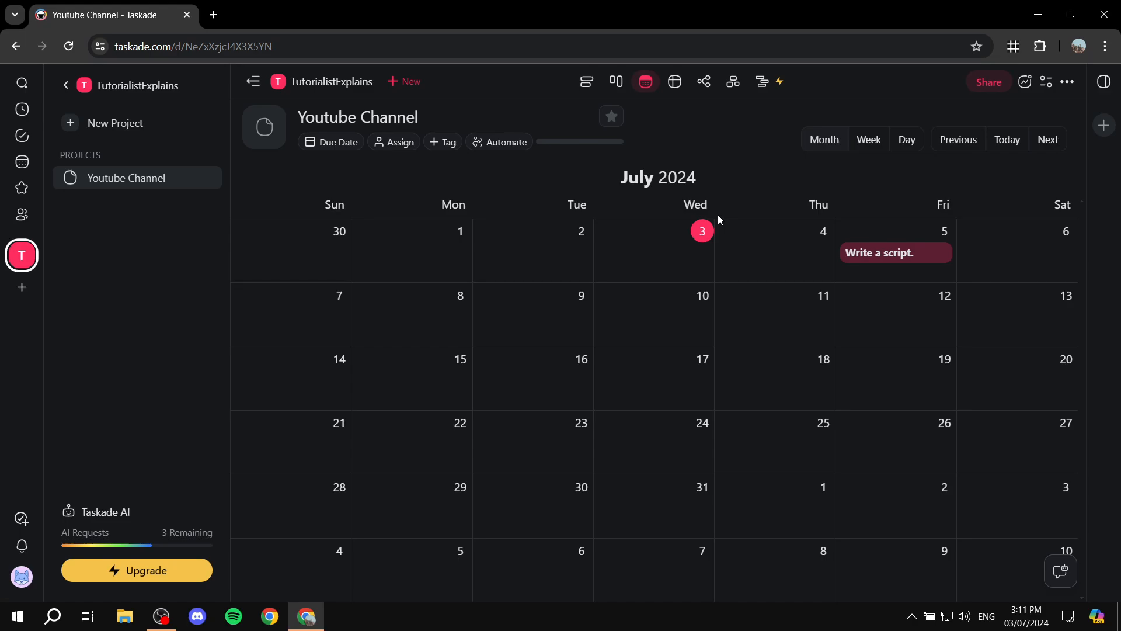
{"action": "left_click", "coordinate": [675, 81]}
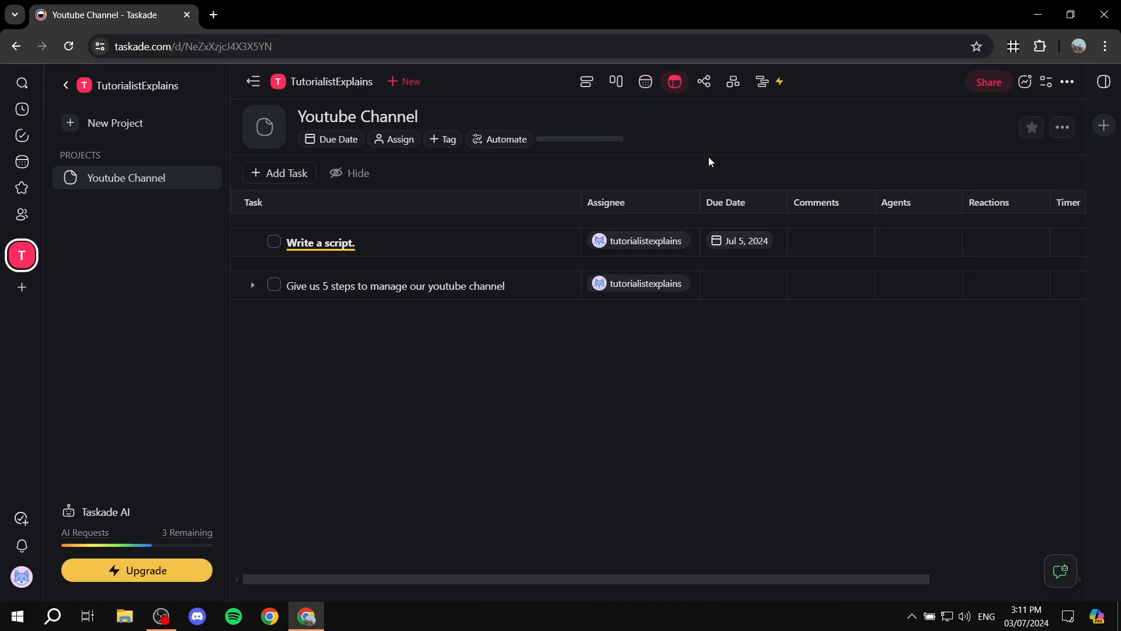
{"action": "left_click", "coordinate": [704, 81]}
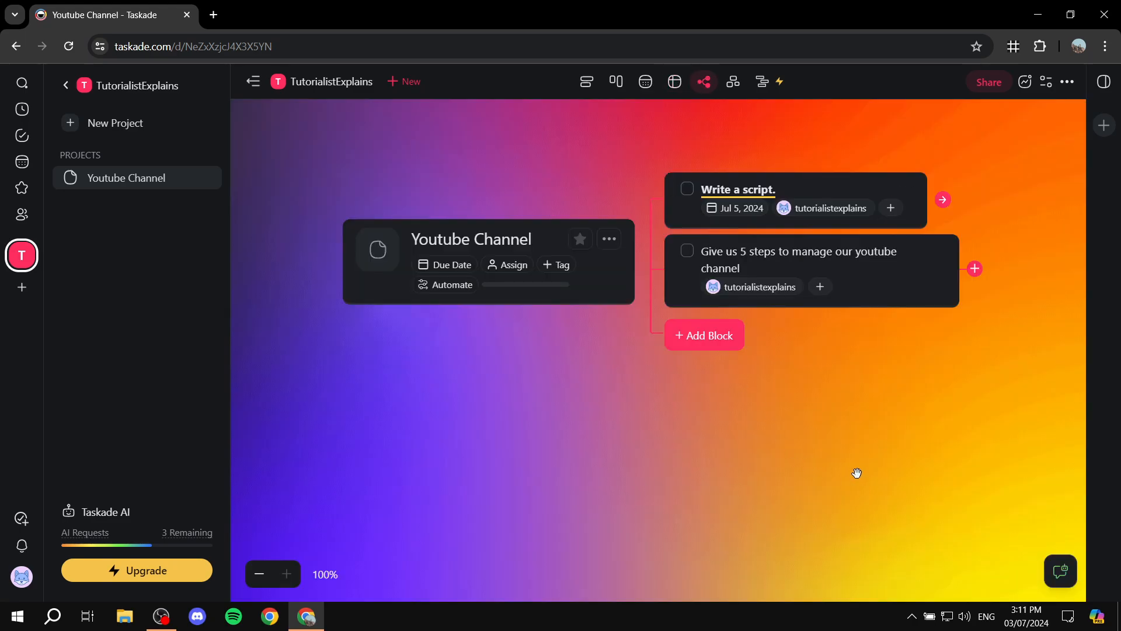
{"action": "left_click", "coordinate": [731, 83]}
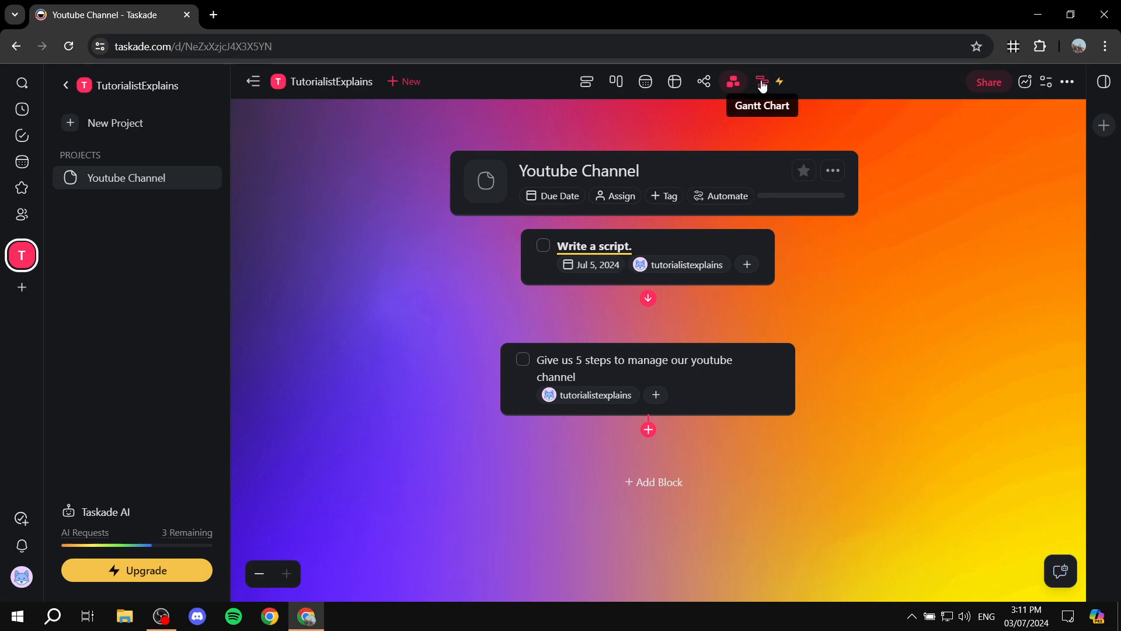
{"action": "left_click", "coordinate": [586, 81]}
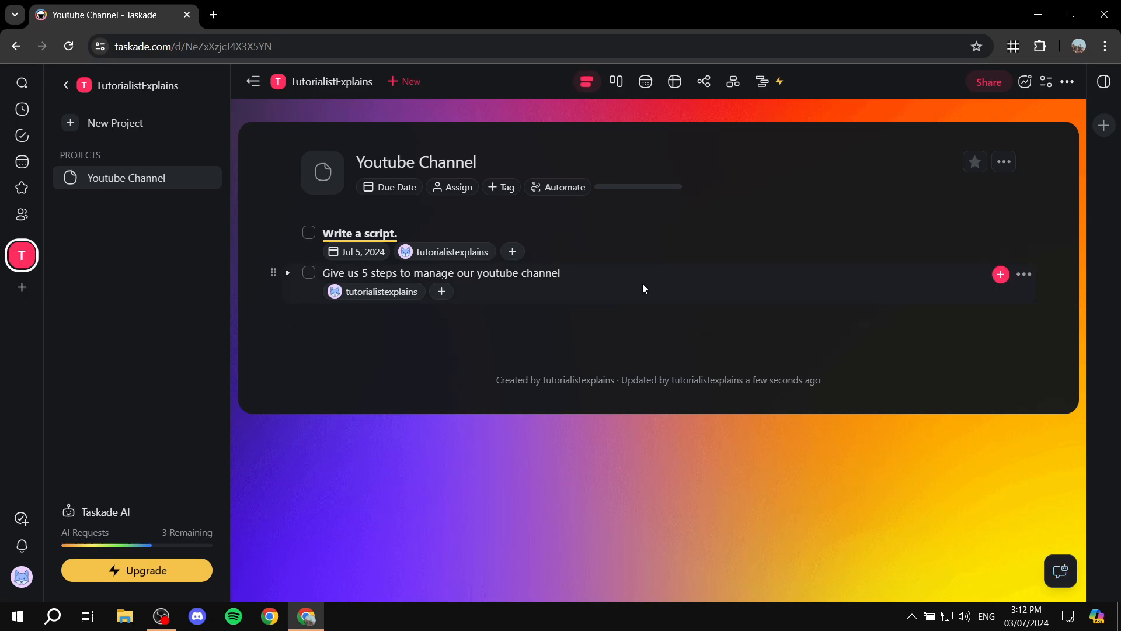
- Add an empty task at the end of the list and turn it into Check 1 through the slash commands
{"action": "key", "text": "Return"}
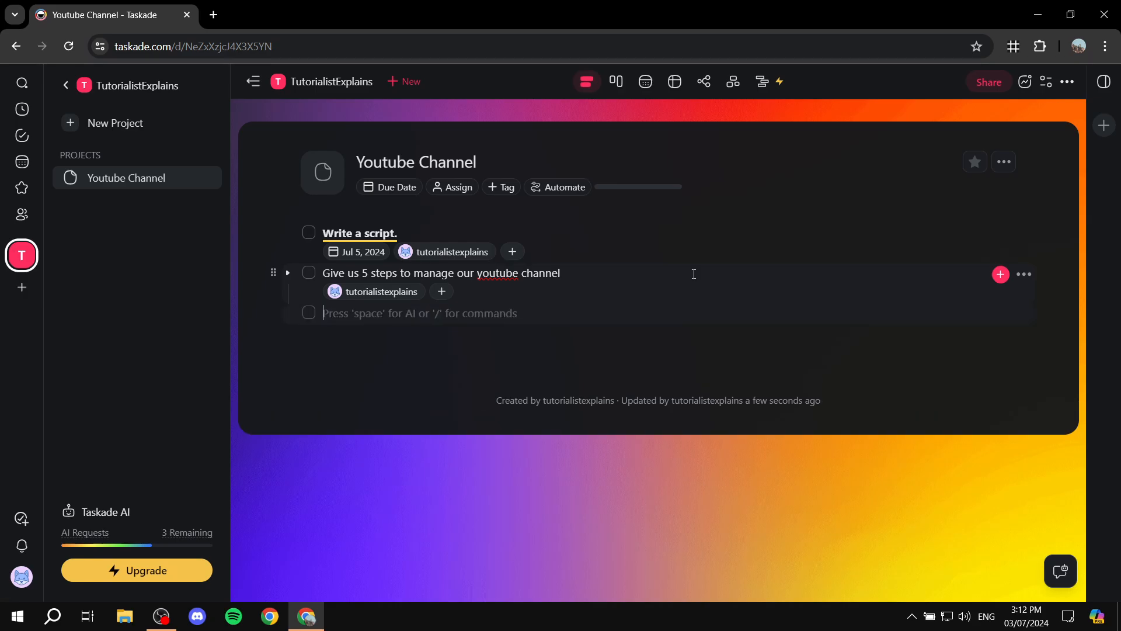
{"action": "type", "text": "/"}
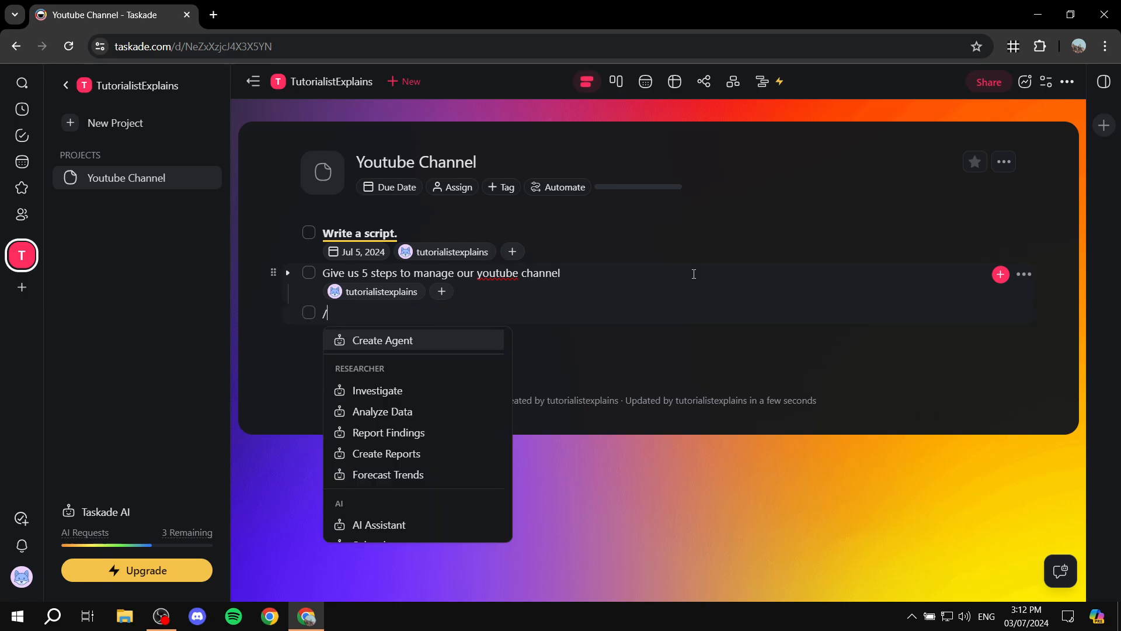
{"action": "scroll", "coordinate": [450, 418], "scroll_direction": "down", "scroll_amount": 5}
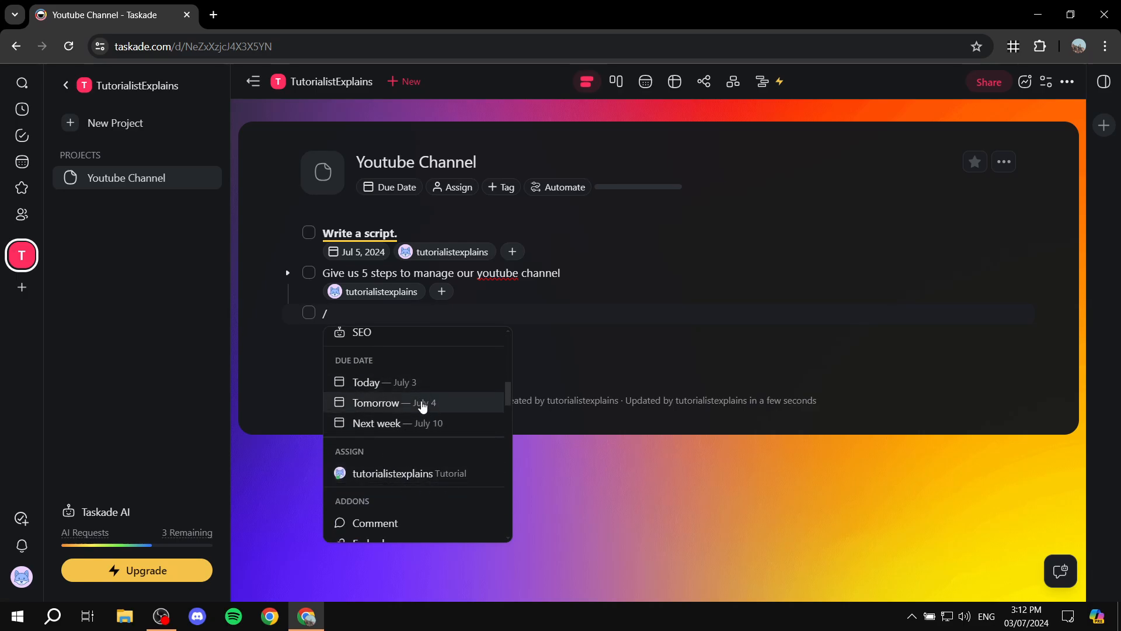
{"action": "scroll", "coordinate": [386, 425], "scroll_direction": "down", "scroll_amount": 3}
{"action": "scroll", "coordinate": [428, 401], "scroll_direction": "down", "scroll_amount": 3}
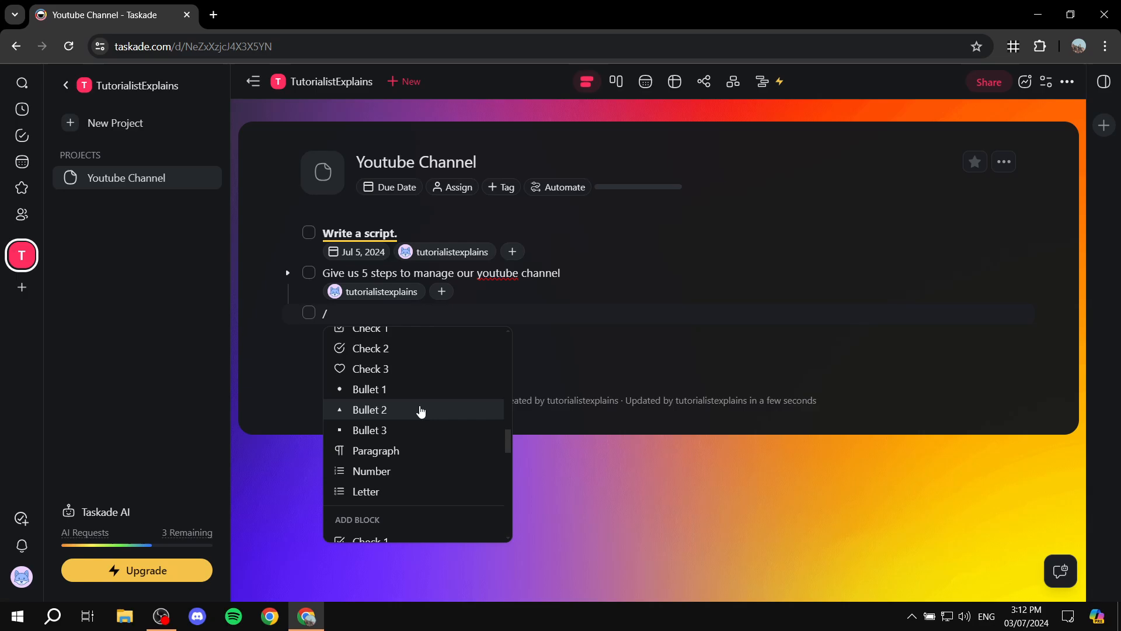
{"action": "scroll", "coordinate": [435, 418], "scroll_direction": "up", "scroll_amount": 1}
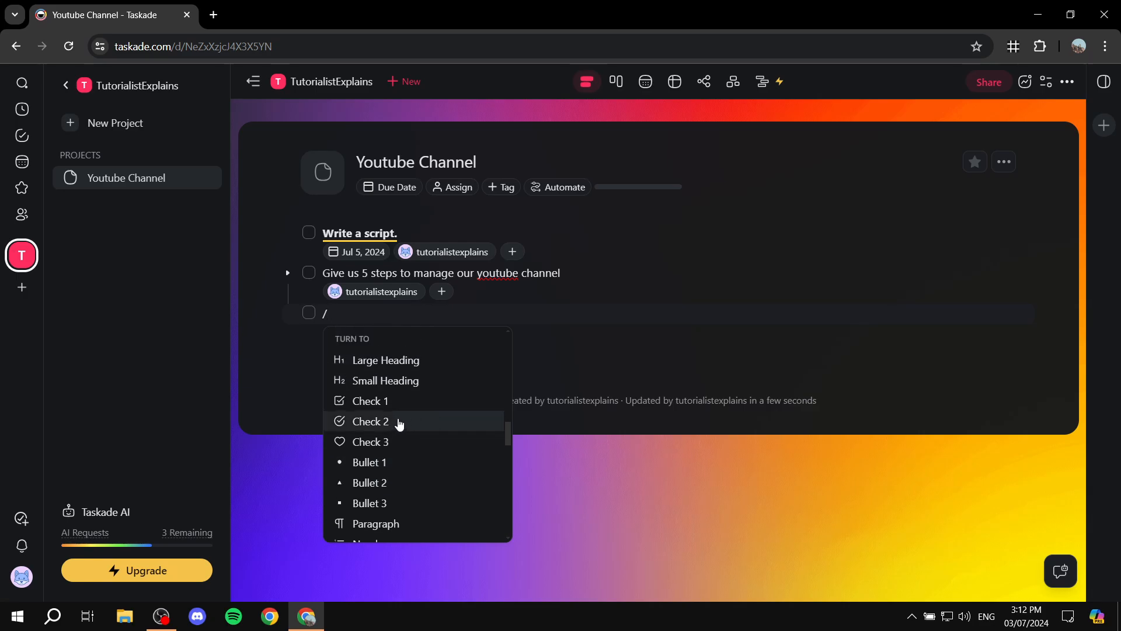
{"action": "left_click", "coordinate": [397, 396]}
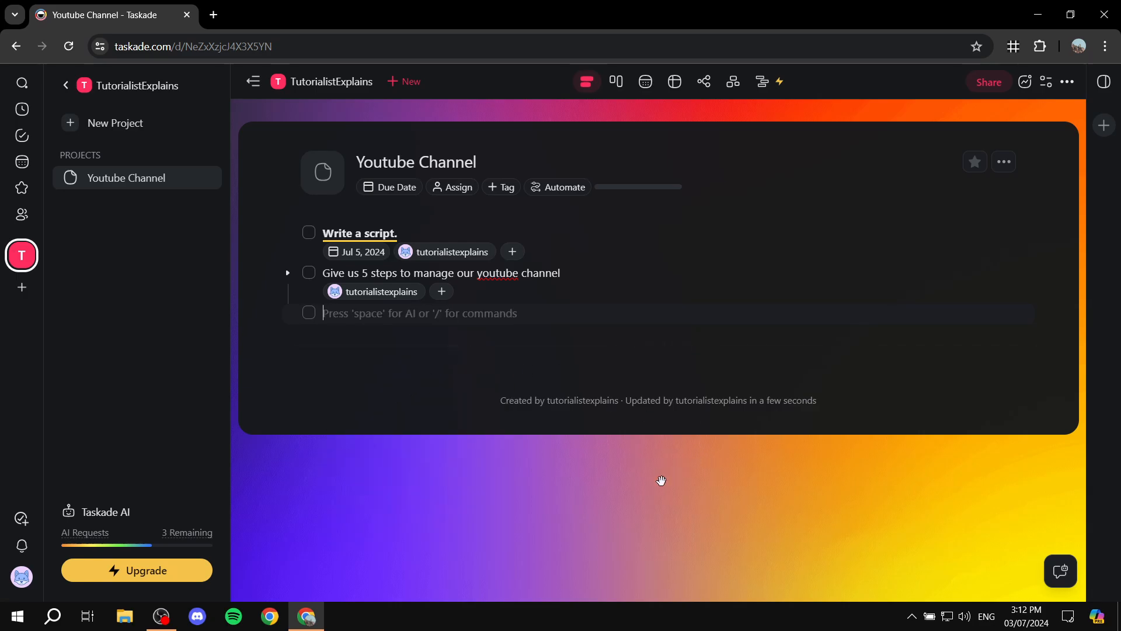